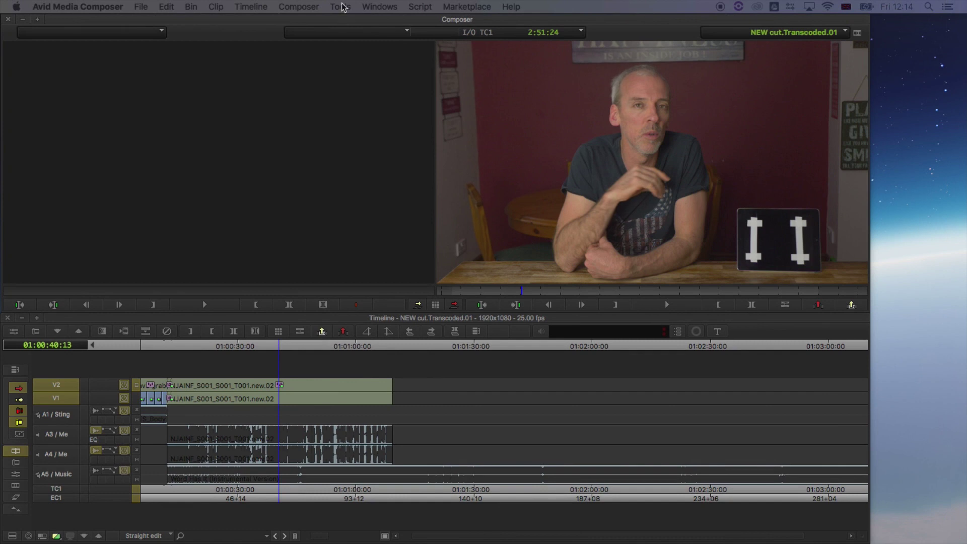
Switch to the Effects Editing workspace layout.
click(379, 7)
mouse_move(381, 21)
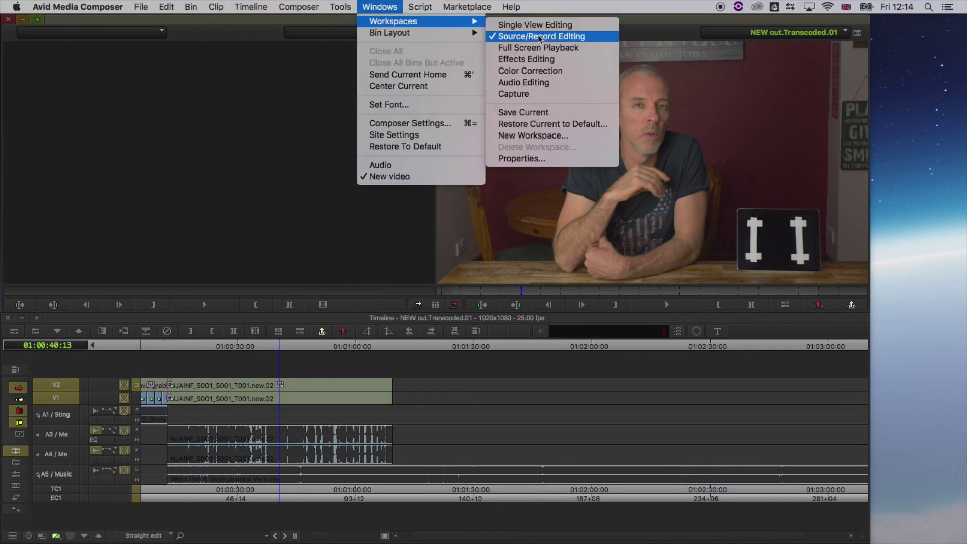
click(541, 59)
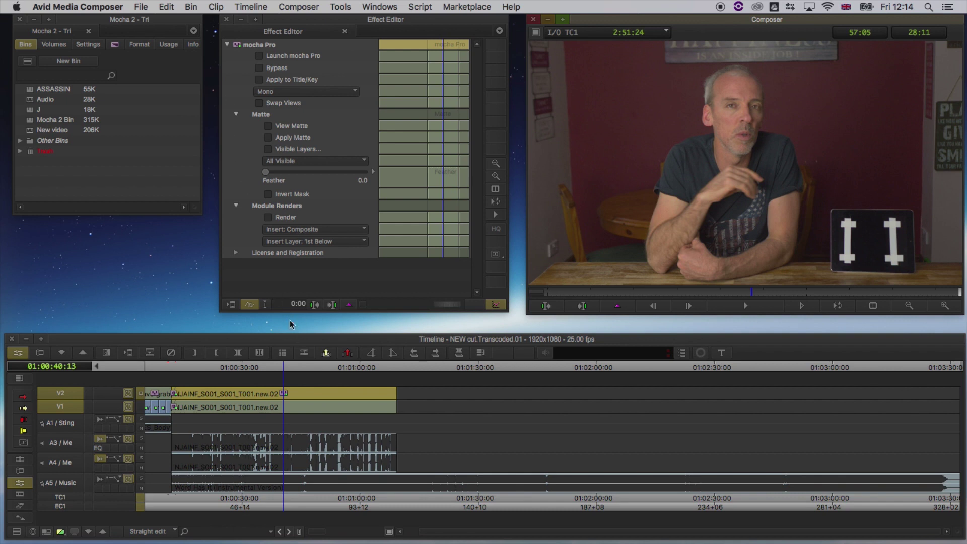
Launch mocha Pro on the clip from the Effect Editor at proxy resolution.
click(272, 389)
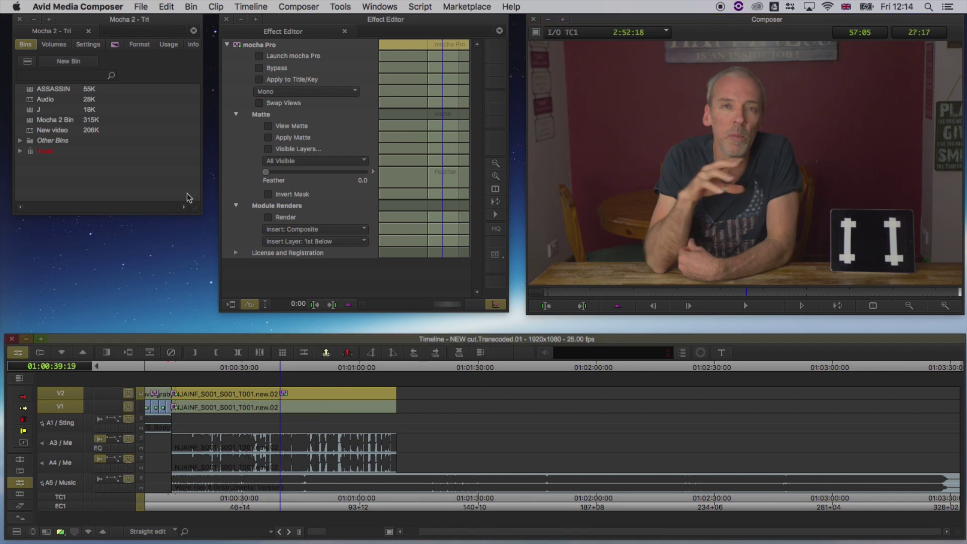
click(260, 56)
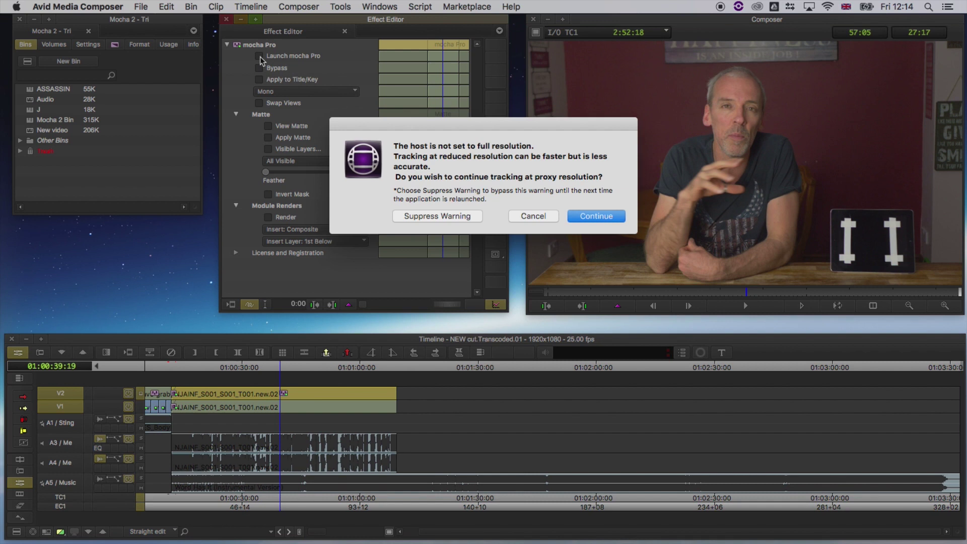
key(Return)
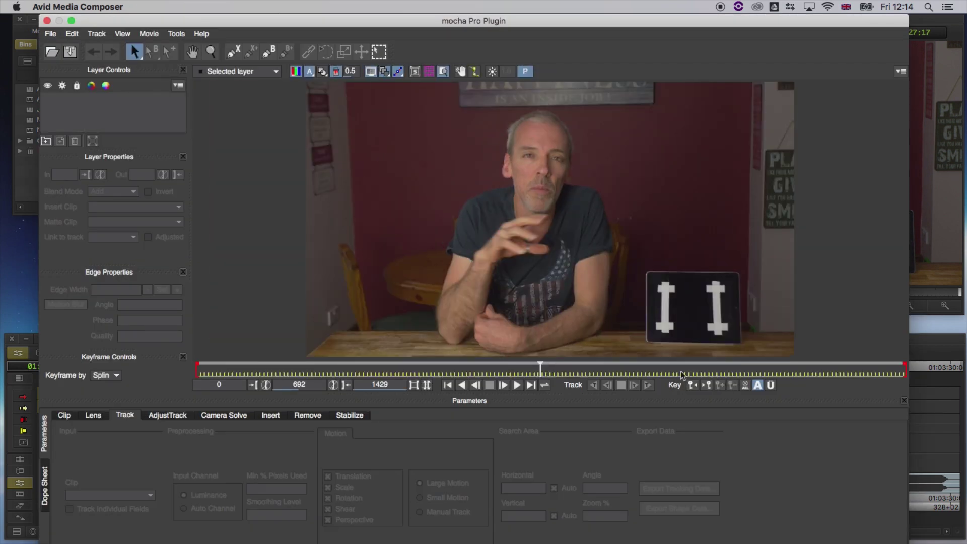
Move to frame 966 and start a new spline layer in the viewer.
drag(580, 368, 676, 372)
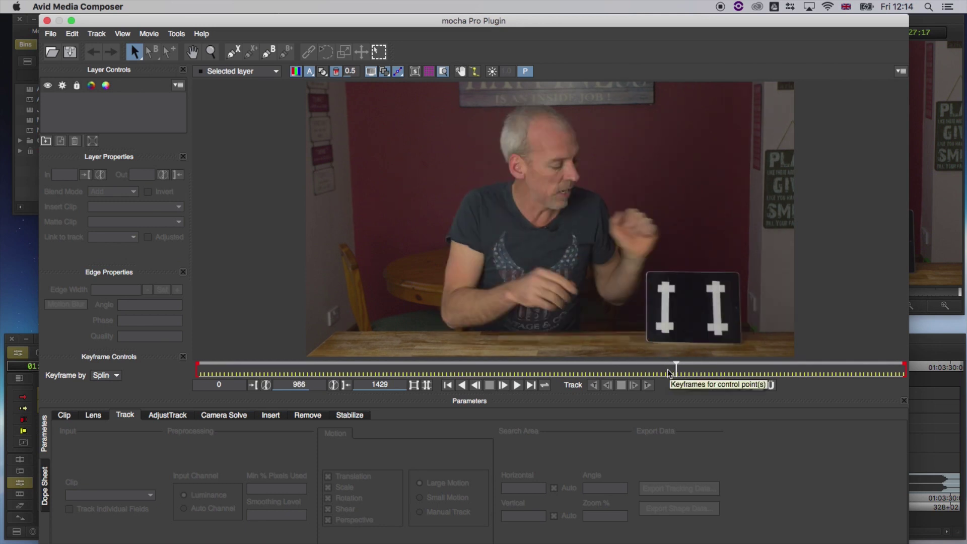
click(233, 50)
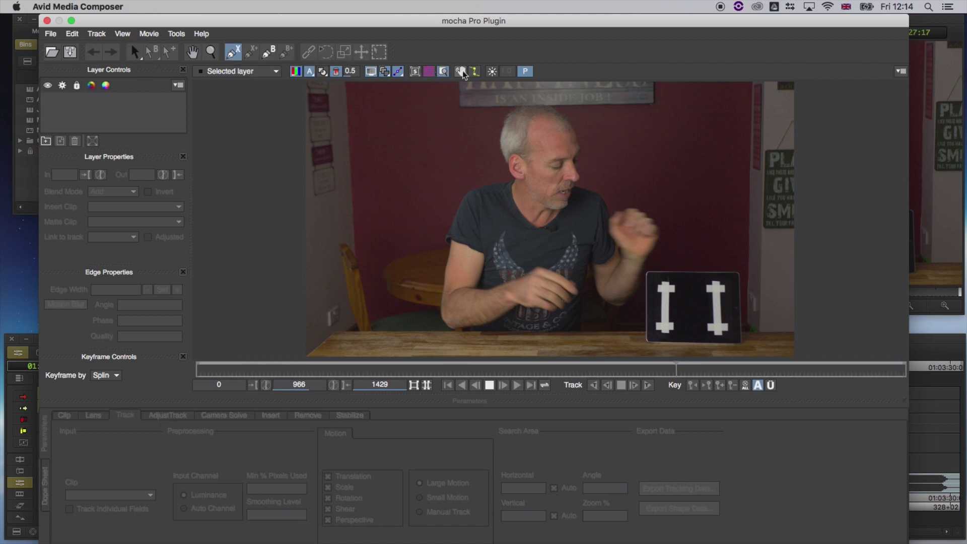
click(635, 252)
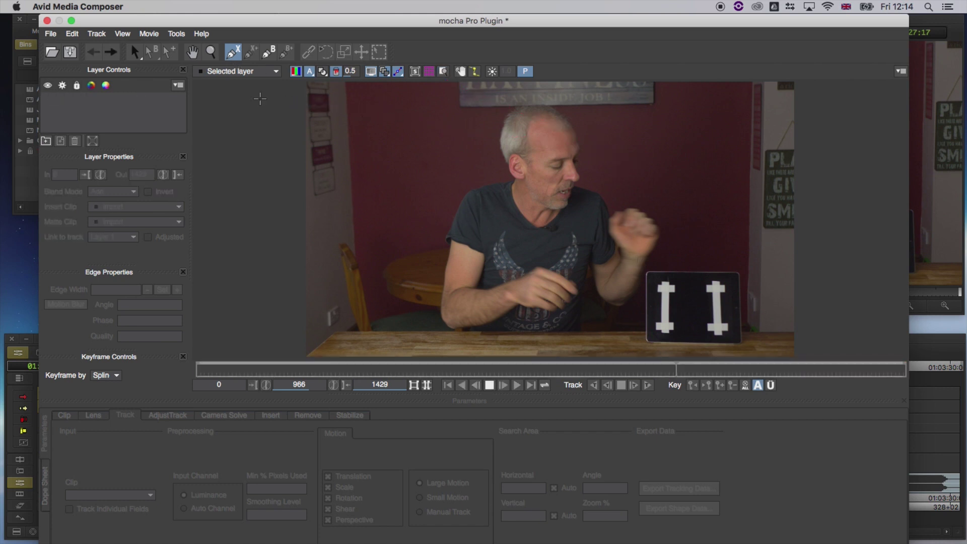
Zoom in twice and pan the view to centre the tablet.
click(211, 51)
click(569, 220)
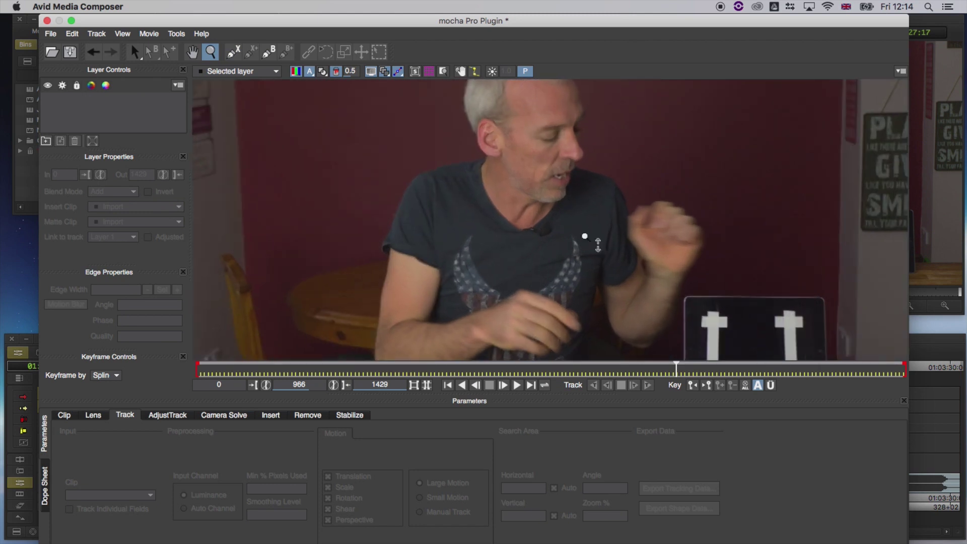
click(570, 220)
click(192, 53)
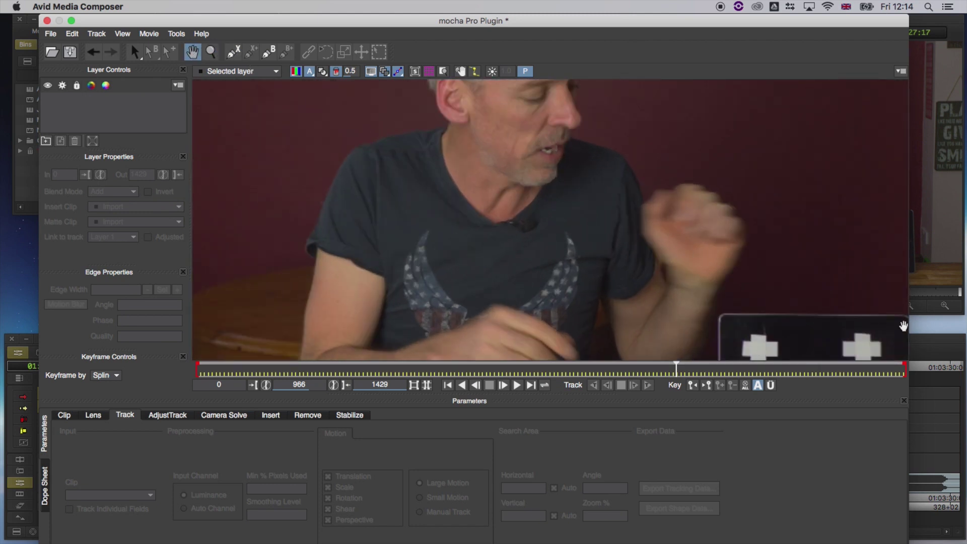
drag(902, 325, 714, 168)
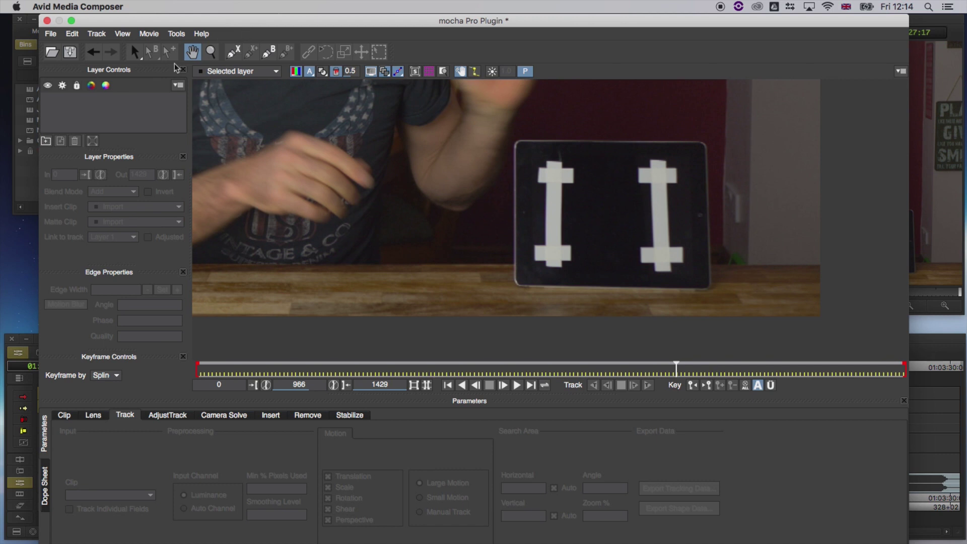
Draw a closed X-Spline shape on the tablet's four corners.
click(233, 51)
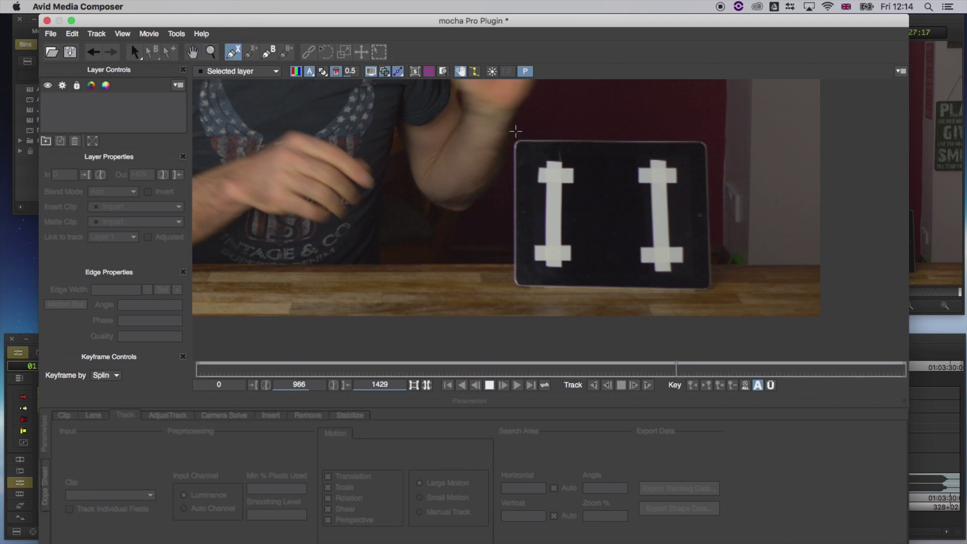
click(519, 133)
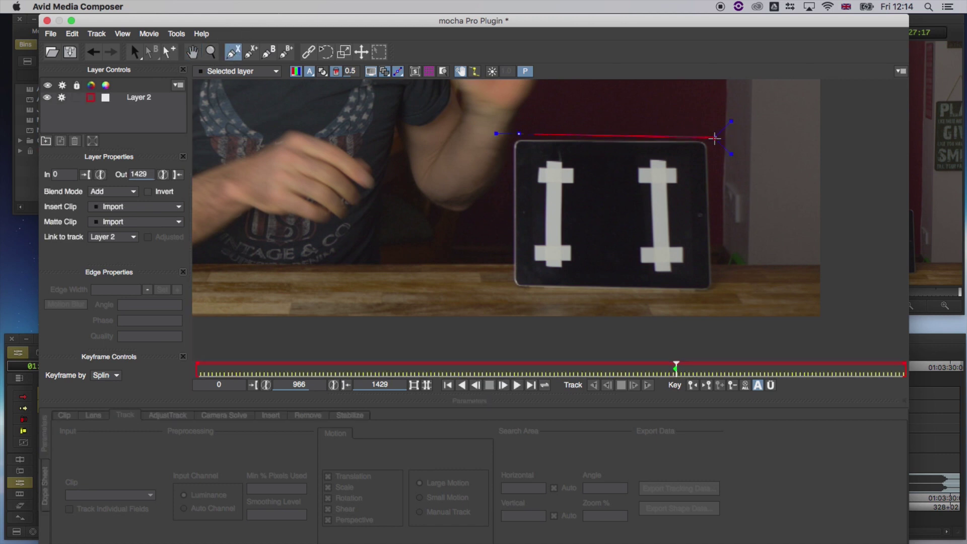
click(715, 137)
click(720, 306)
right_click(502, 294)
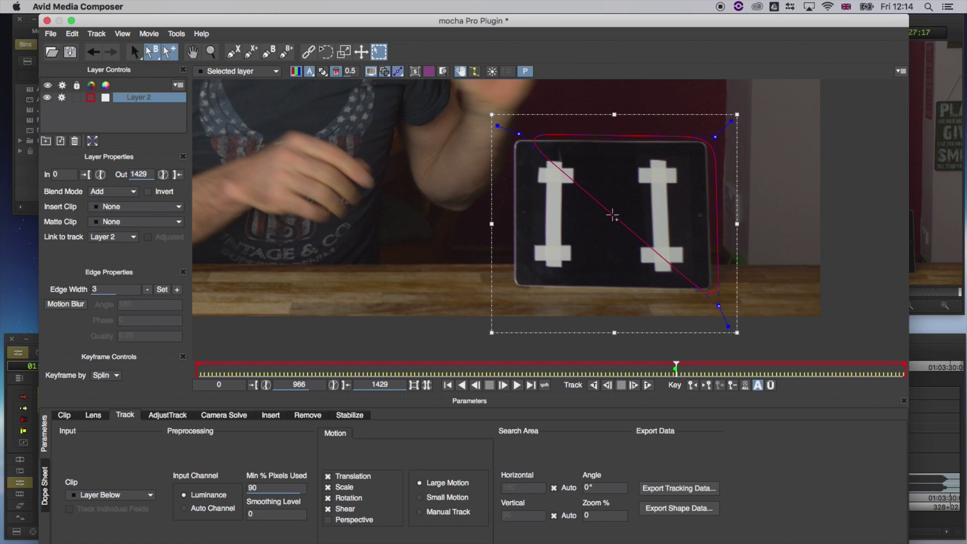
Drag the shape's corner points outward to fit the tablet edges.
drag(613, 215, 502, 298)
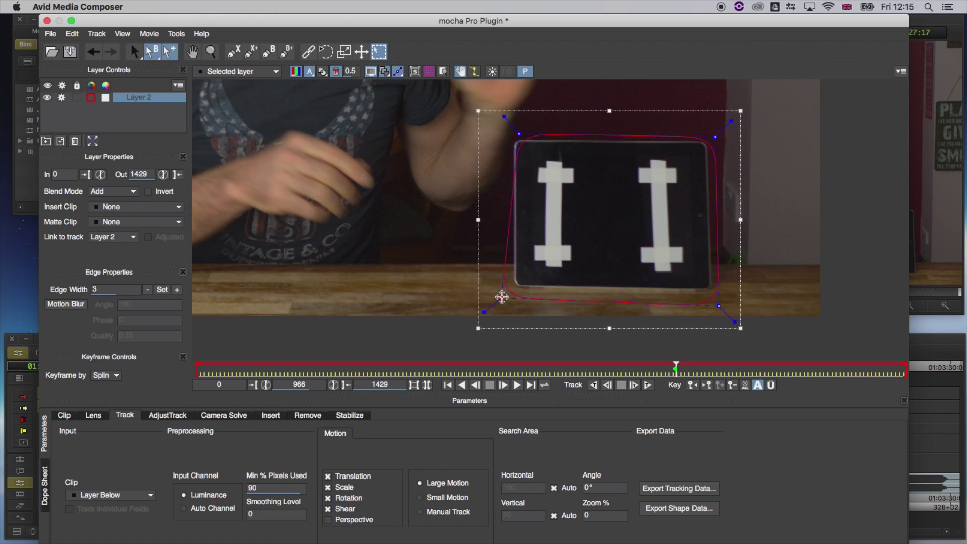
click(134, 51)
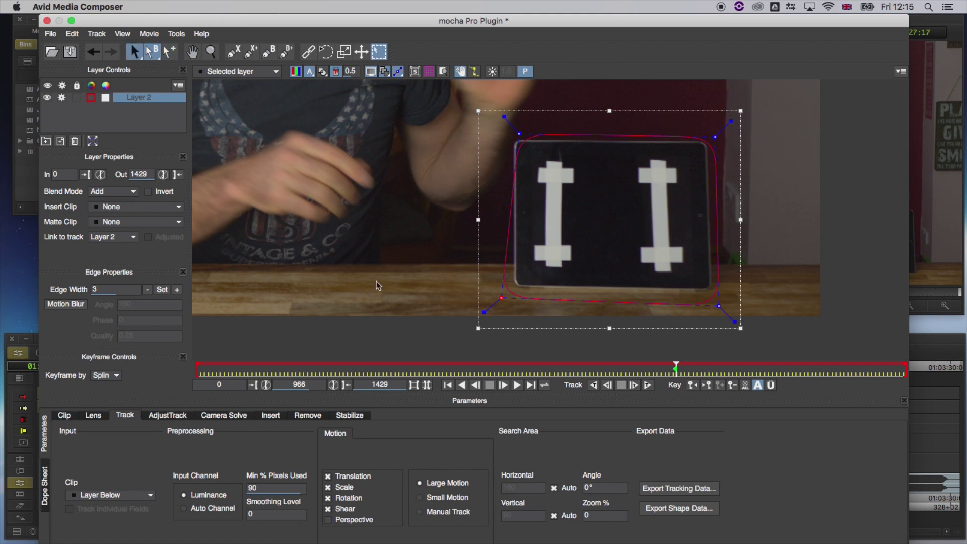
drag(519, 134, 503, 132)
drag(715, 137, 715, 132)
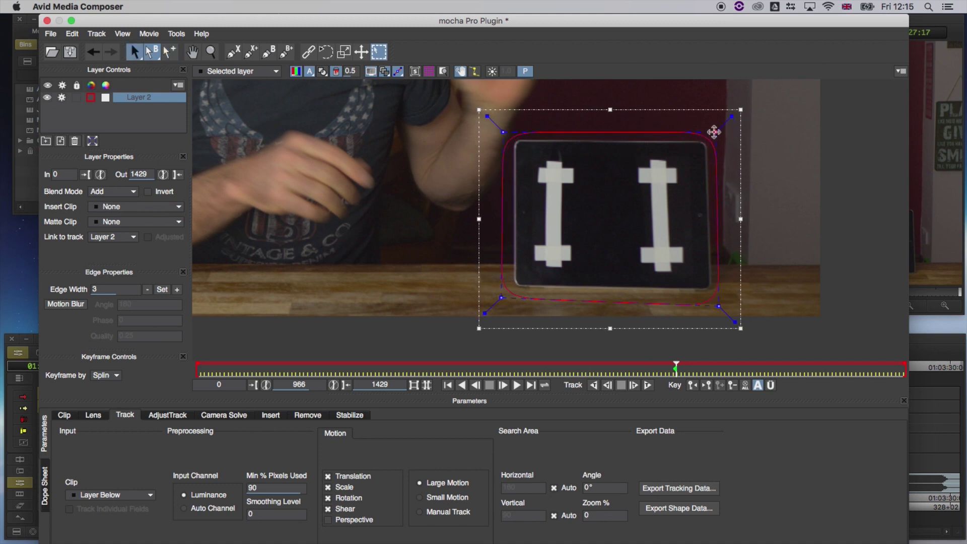
drag(724, 311, 729, 308)
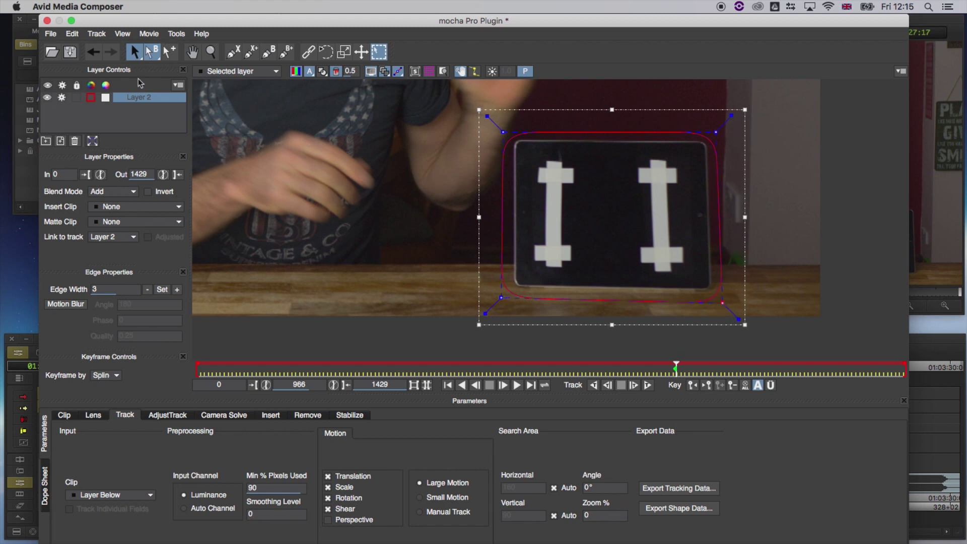
Add and close an inner spline on the tablet screen's corners in Layer 2.
click(251, 52)
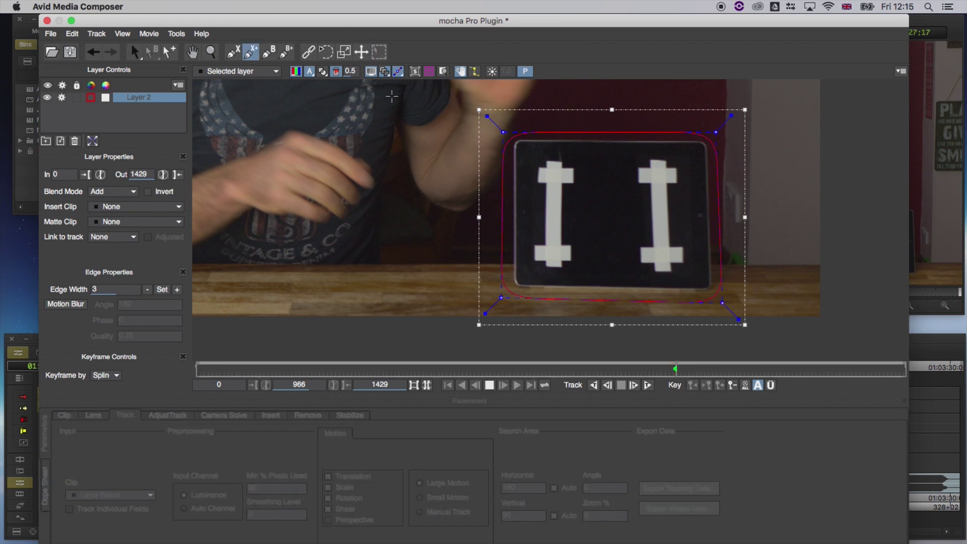
click(527, 147)
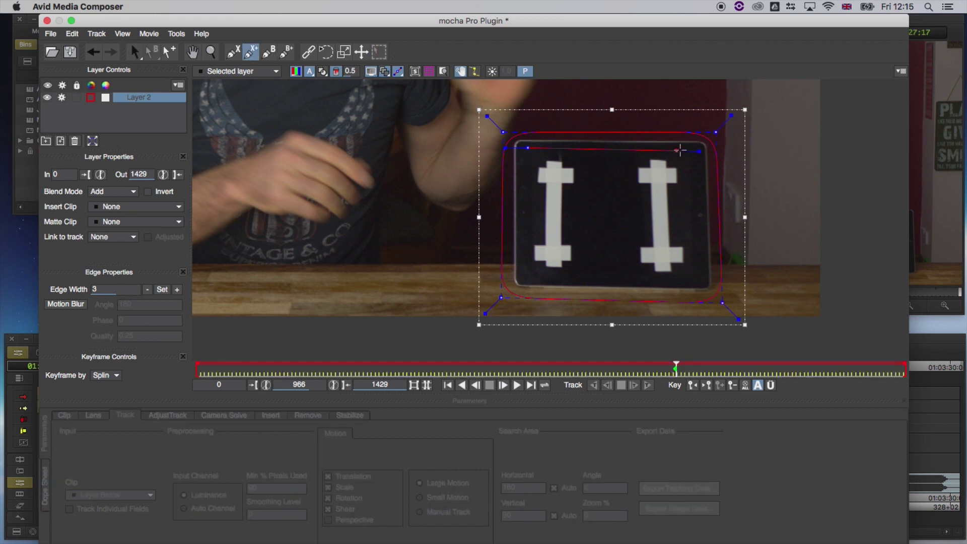
click(699, 148)
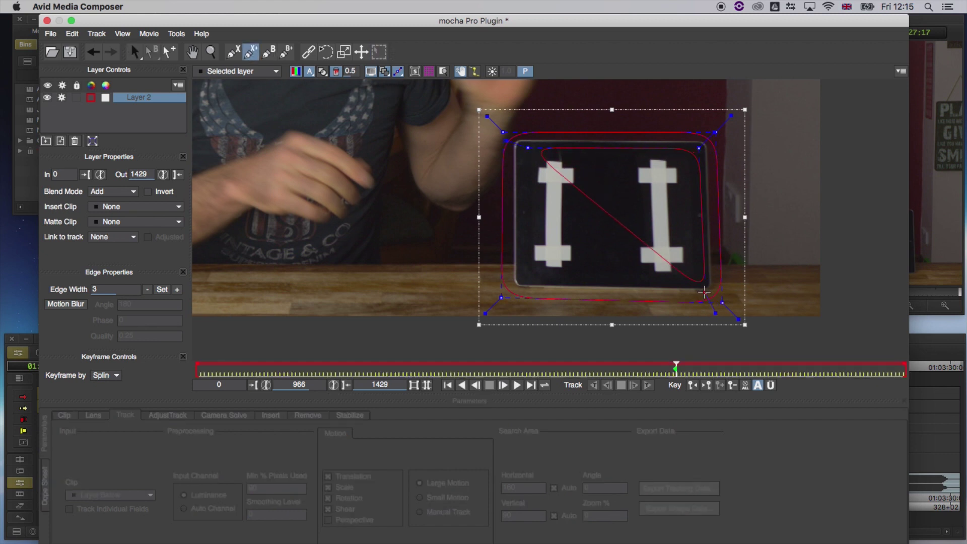
click(704, 292)
click(621, 284)
click(518, 281)
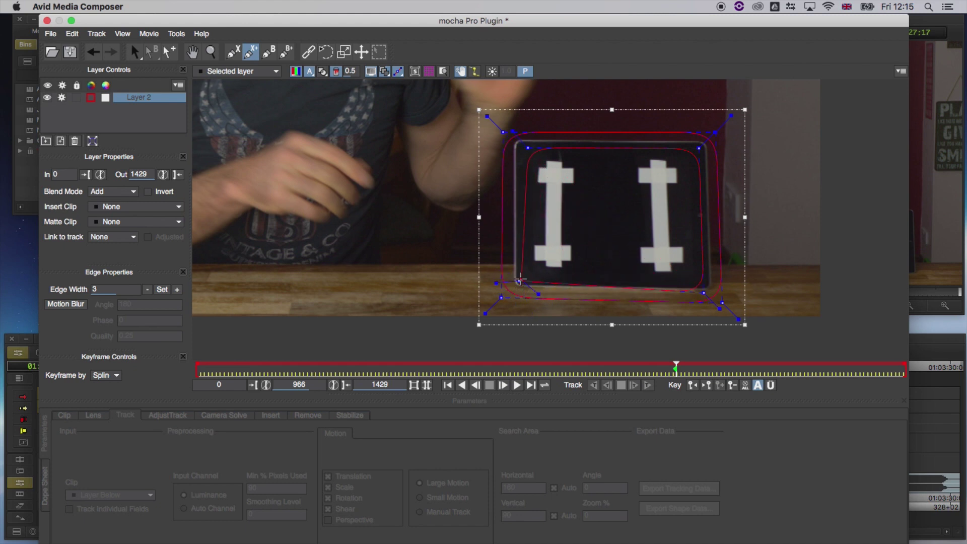
right_click(515, 272)
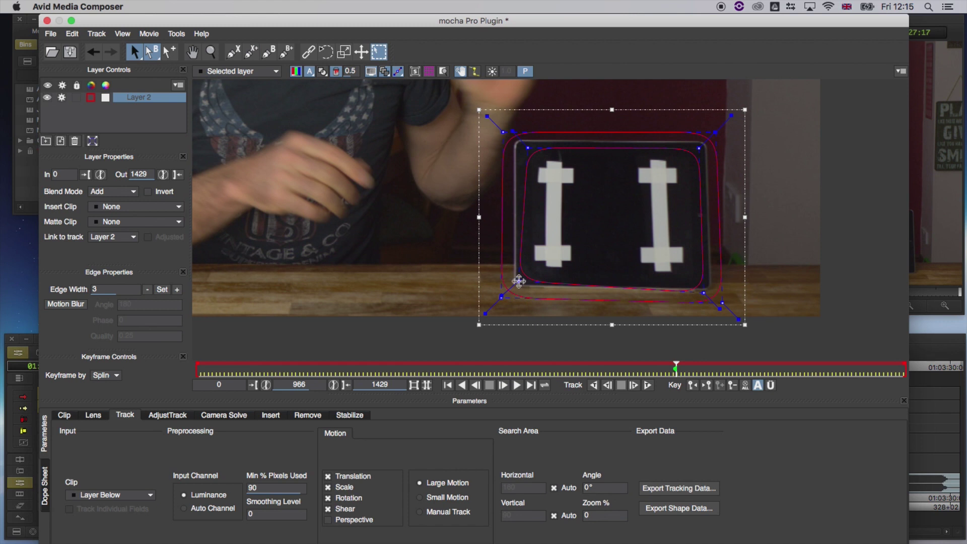
Move the inner spline's points into the screen's four corners.
click(519, 281)
drag(523, 280, 524, 280)
drag(528, 148, 523, 148)
drag(693, 151, 702, 149)
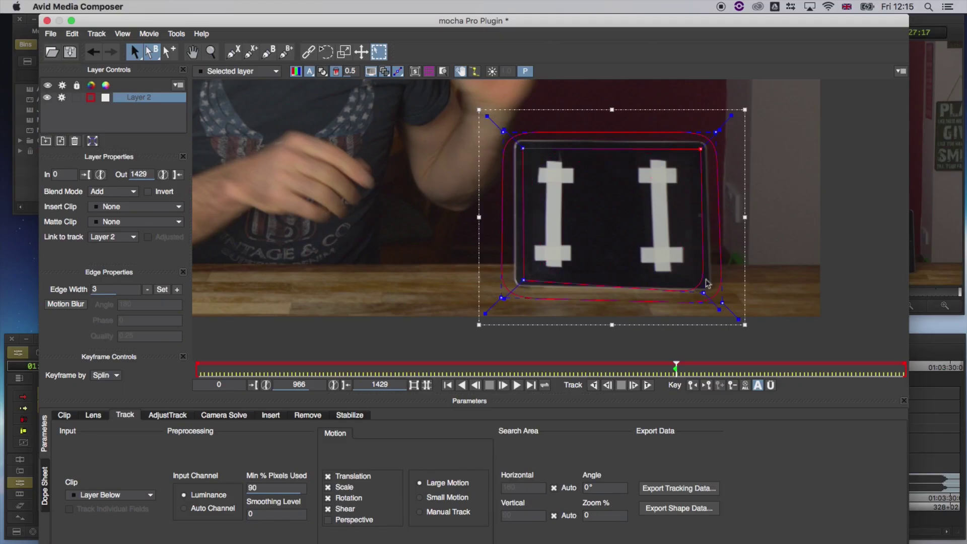
drag(698, 291, 704, 282)
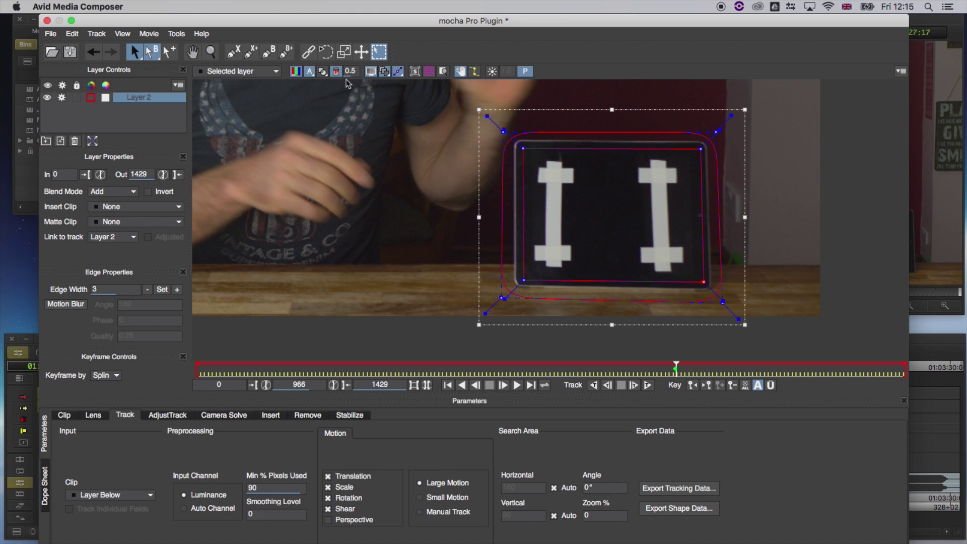
Check the shapes with the matte view and fine-tune the bottom-left point.
click(327, 72)
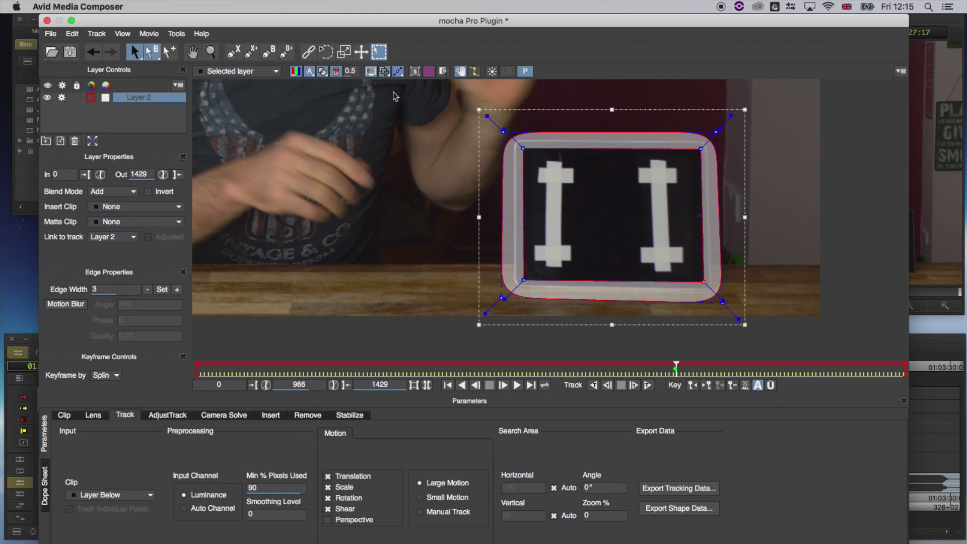
drag(502, 298, 503, 296)
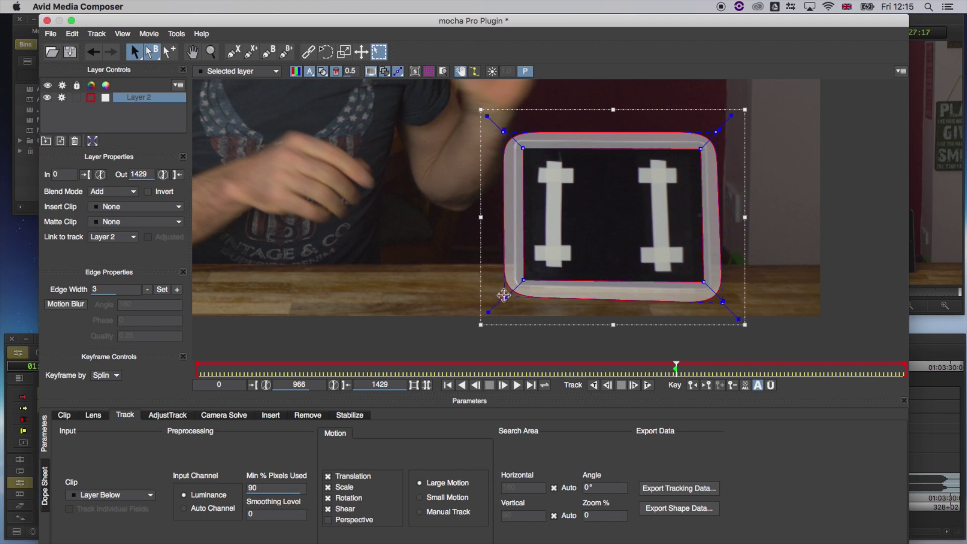
click(505, 132)
click(340, 74)
click(338, 76)
click(321, 74)
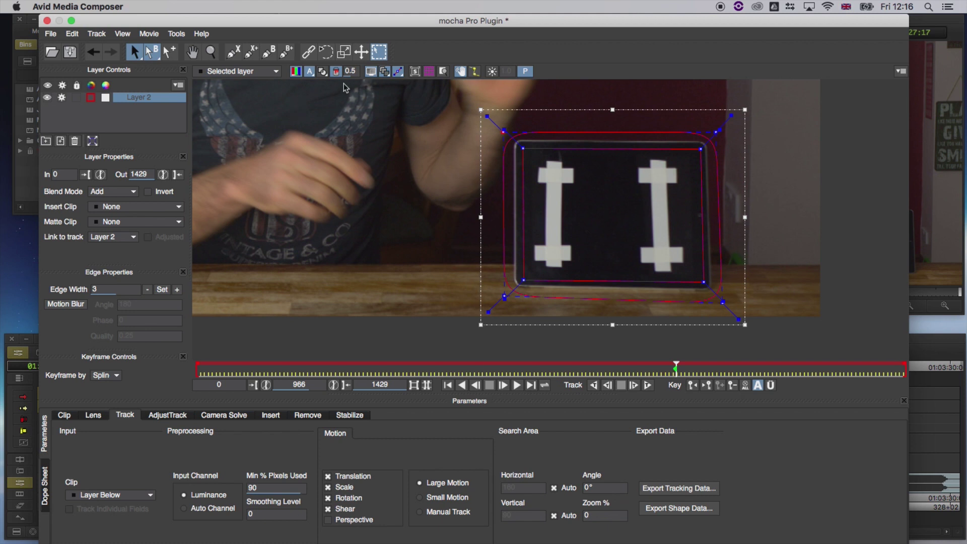
Outline the left white I taped marker with a new spline in Layer 2.
click(250, 51)
click(548, 159)
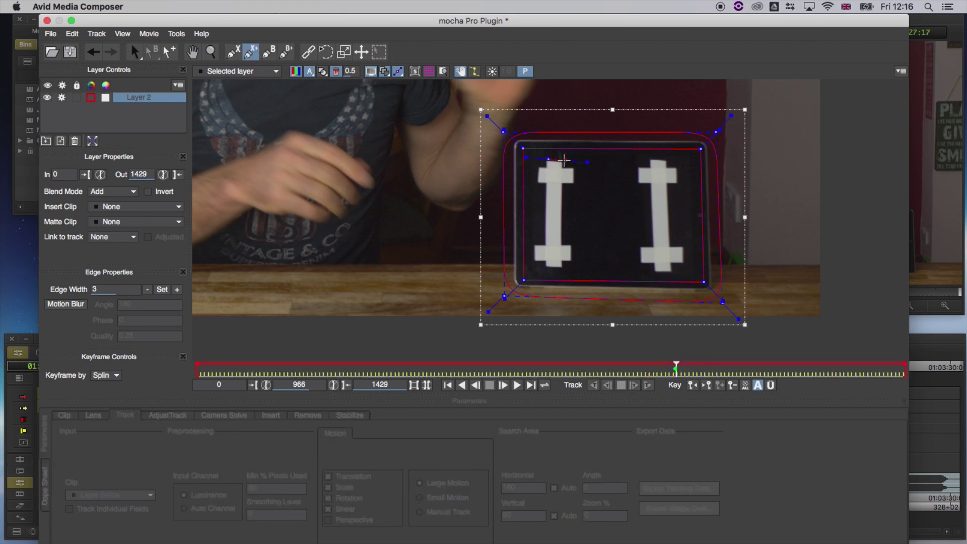
click(578, 169)
click(553, 175)
click(569, 190)
click(565, 241)
click(543, 248)
click(546, 254)
Outline and close a spline around the right white I marker.
click(559, 253)
click(549, 160)
click(670, 158)
click(682, 173)
click(653, 183)
click(685, 256)
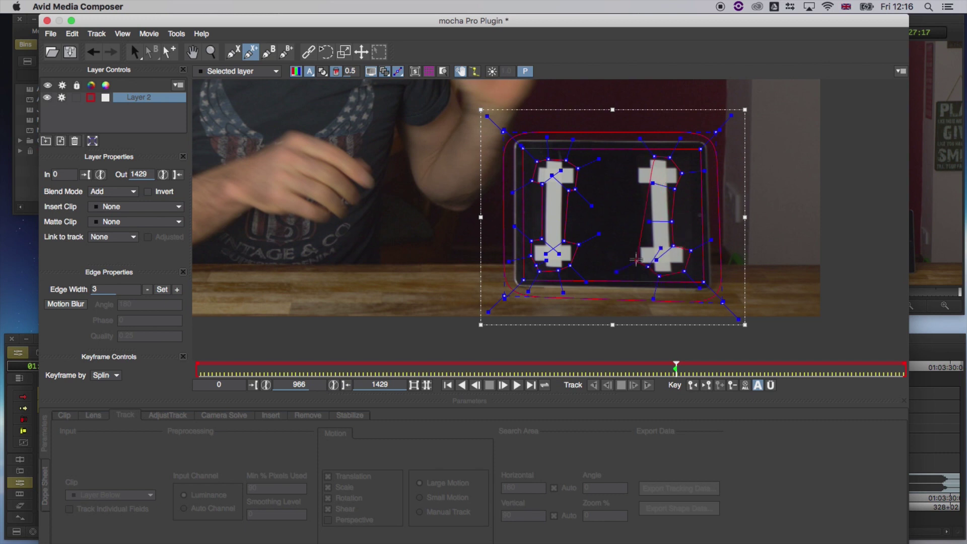
click(638, 258)
click(636, 164)
right_click(638, 162)
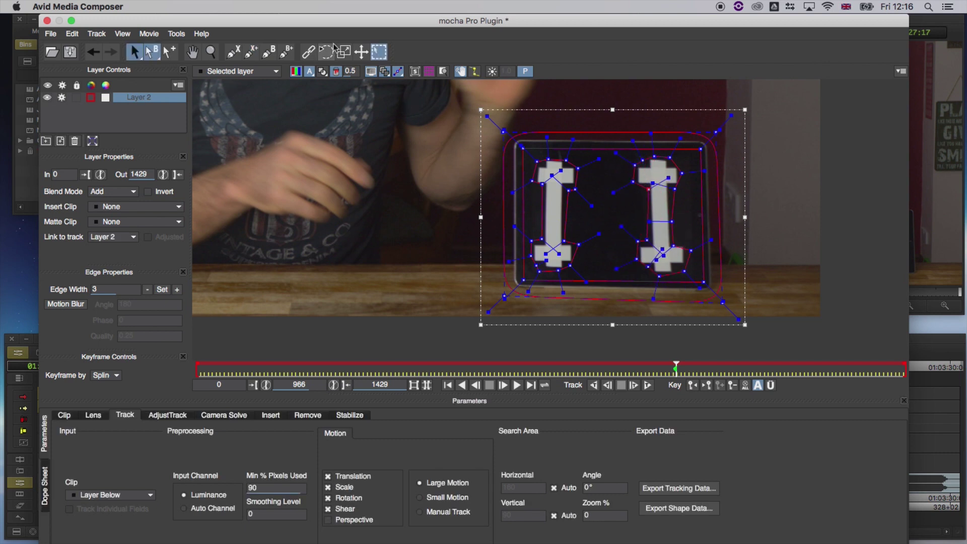
Toggle the perspective grid, then display the layer's planar surface.
click(430, 73)
click(430, 74)
click(416, 75)
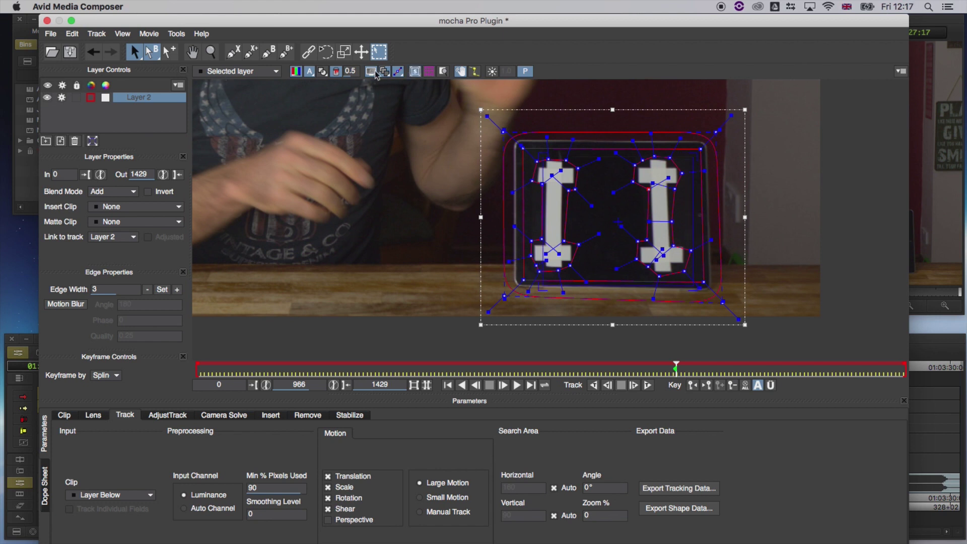
Check the matte and overlay views, then hide the layer splines leaving surface corners.
click(323, 72)
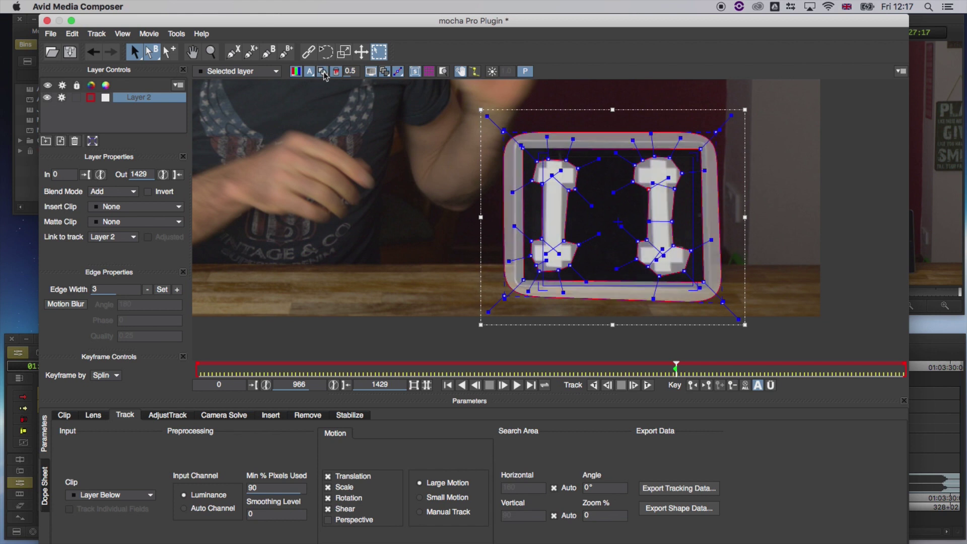
click(323, 72)
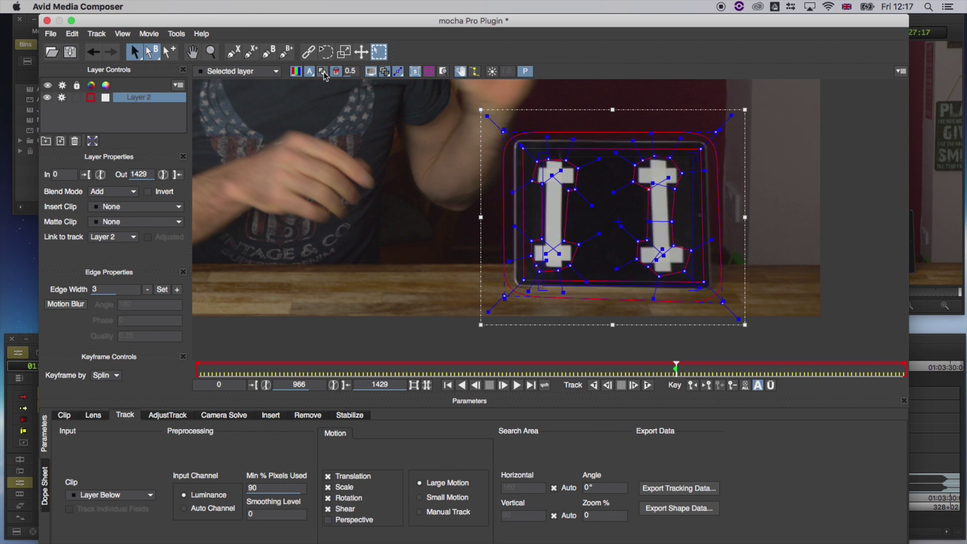
click(371, 72)
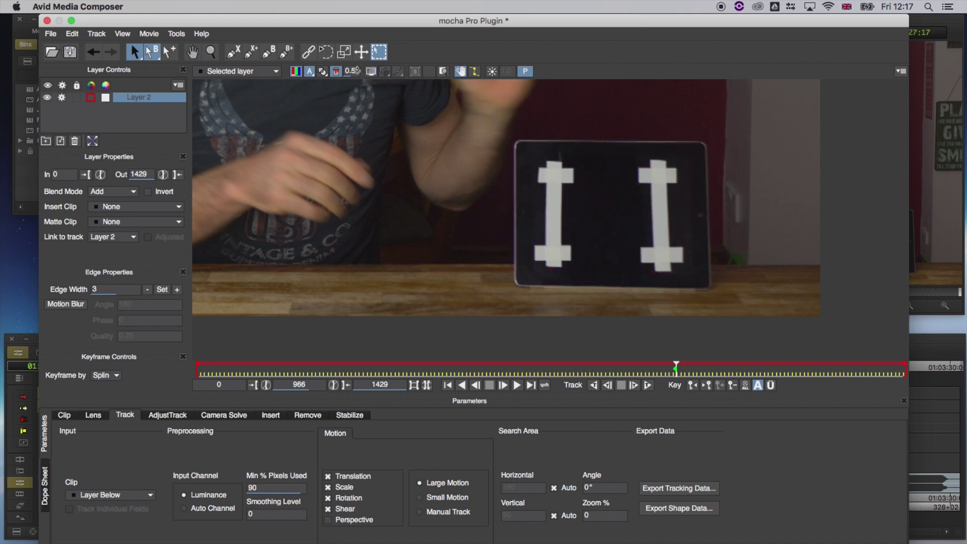
click(325, 73)
click(321, 72)
click(369, 72)
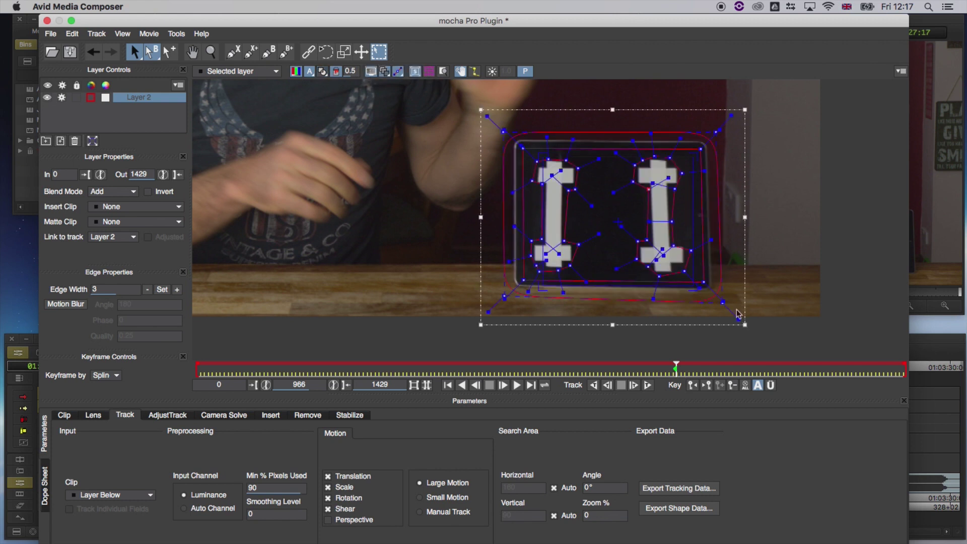
click(386, 75)
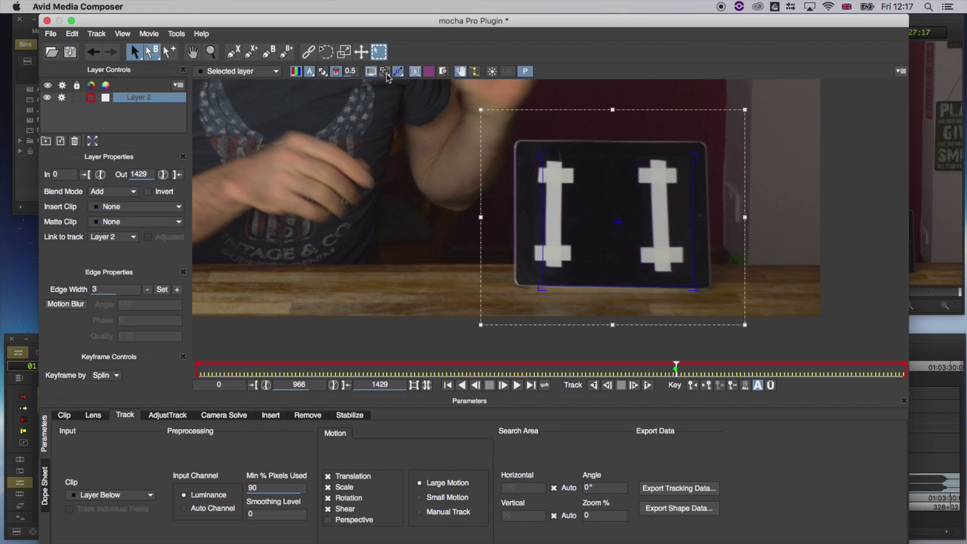
Place the bottom-right, bottom-left and top-left surface corners on the screen corners.
drag(694, 289, 691, 275)
drag(544, 287, 534, 273)
drag(541, 154, 532, 154)
Show the perspective grid and refine the top-right and bottom-right surface corners.
click(429, 73)
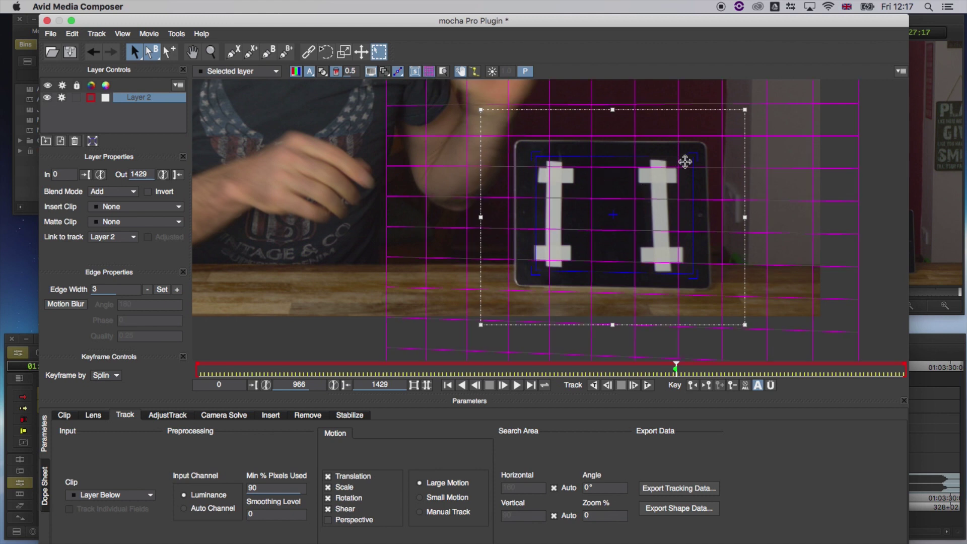
drag(690, 158, 692, 155)
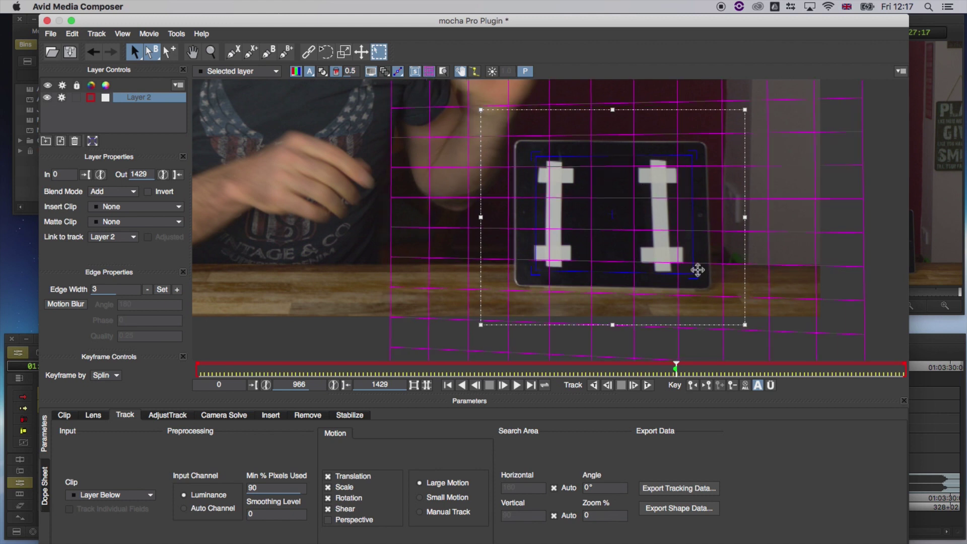
drag(698, 270, 700, 274)
drag(692, 157, 694, 156)
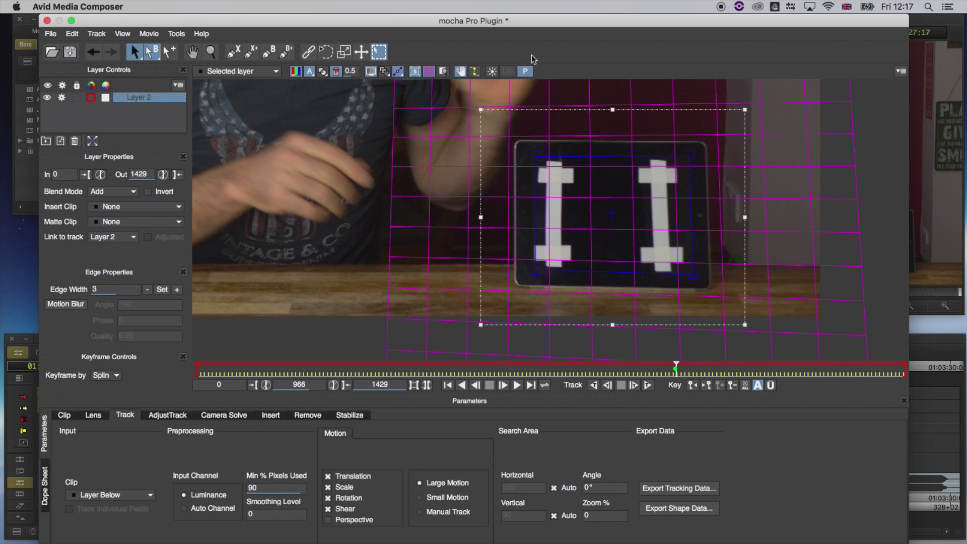
Raise the viewer gain to 1.5.
drag(507, 71, 551, 53)
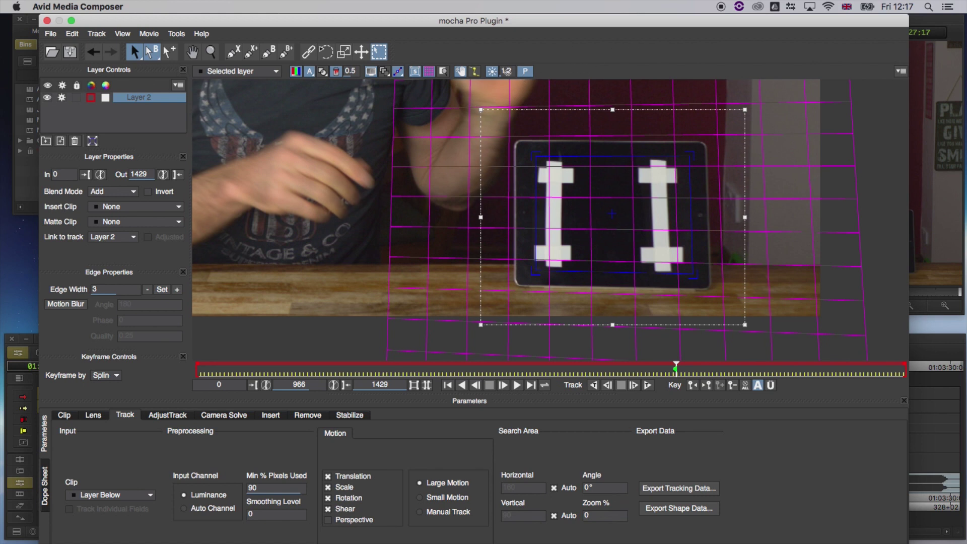
drag(508, 71, 524, 39)
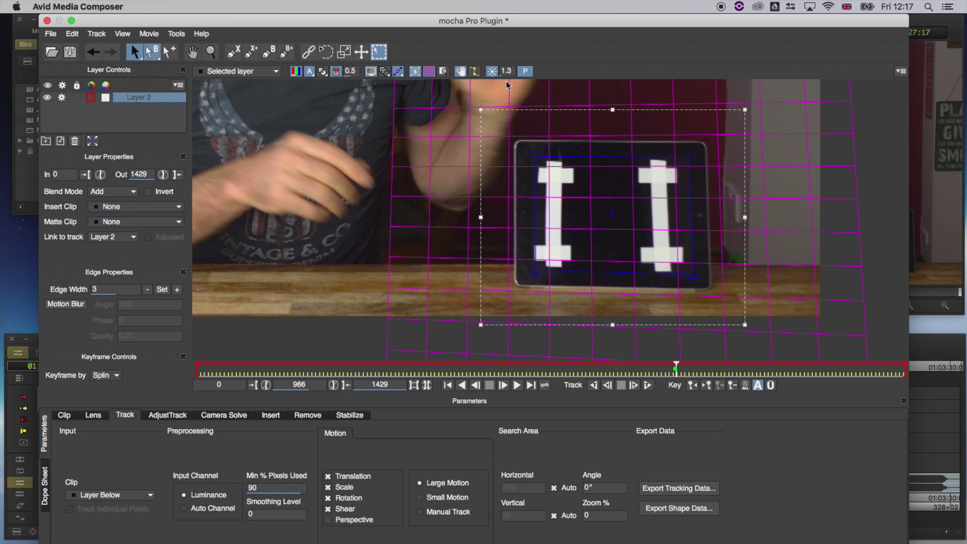
drag(507, 71, 552, 71)
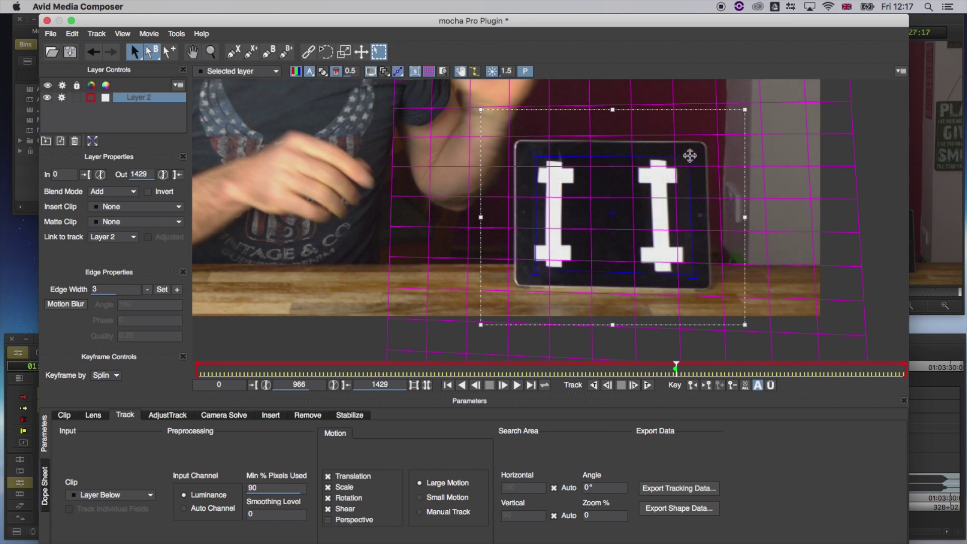
Refine the surface's top, right and bottom edges to fit the tablet screen.
mouse_move(690, 155)
mouse_down()
mouse_move(682, 162)
mouse_move(694, 159)
mouse_up()
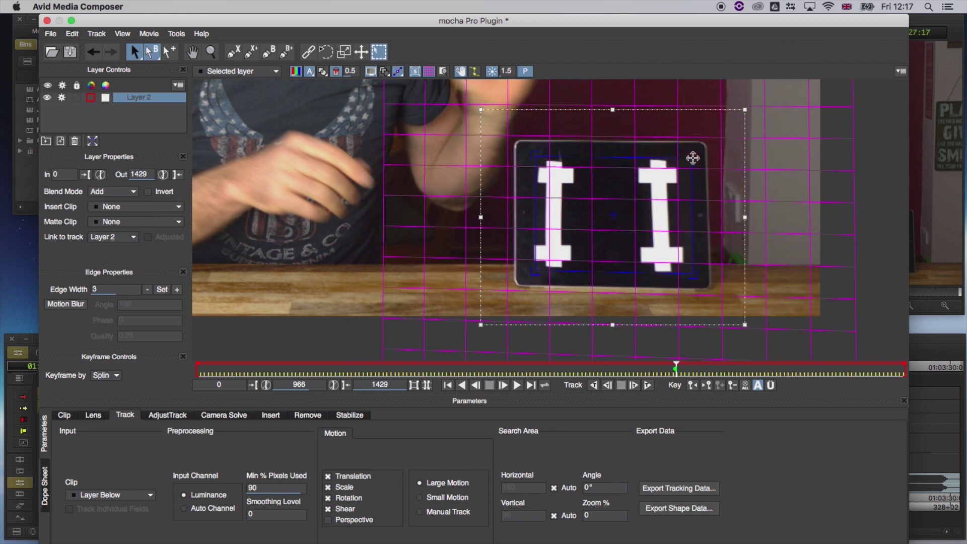
drag(618, 160, 617, 162)
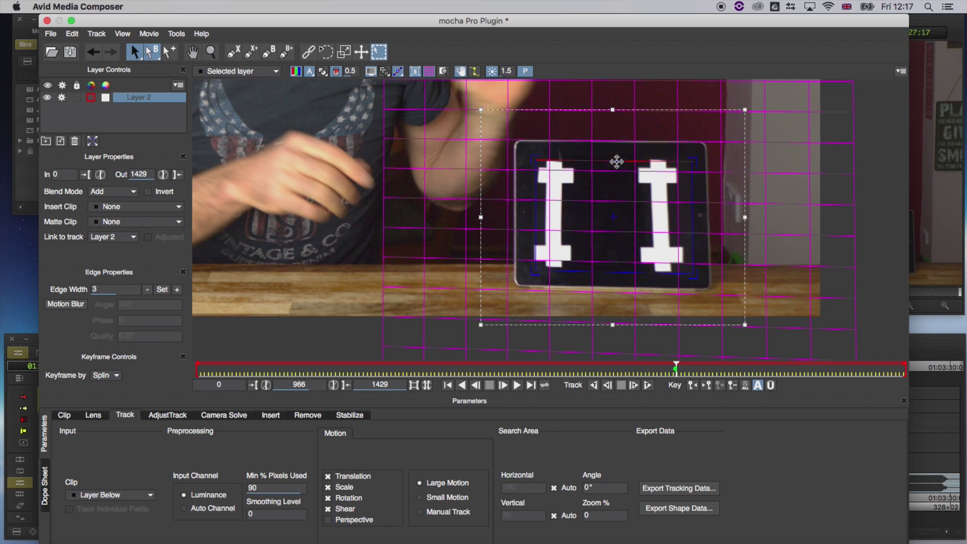
drag(617, 162, 616, 159)
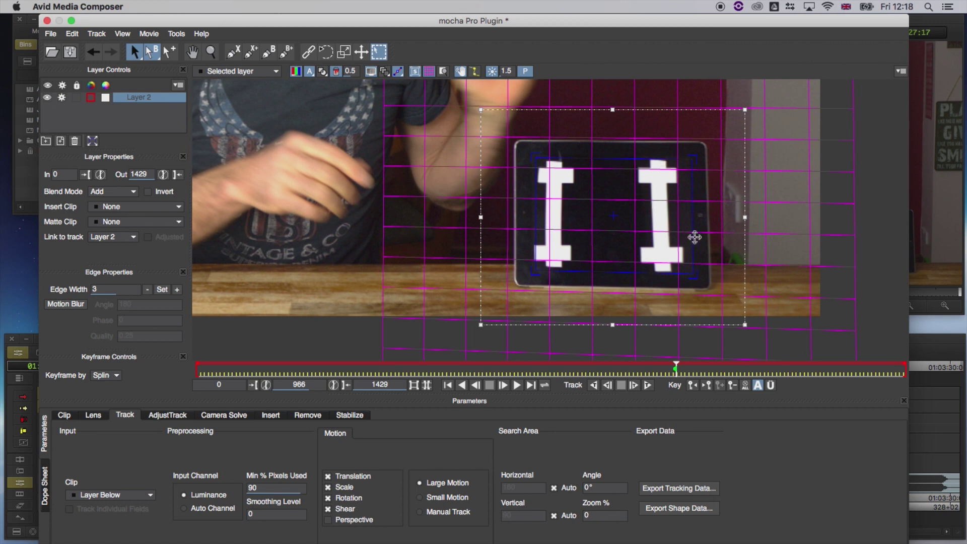
drag(691, 274, 690, 274)
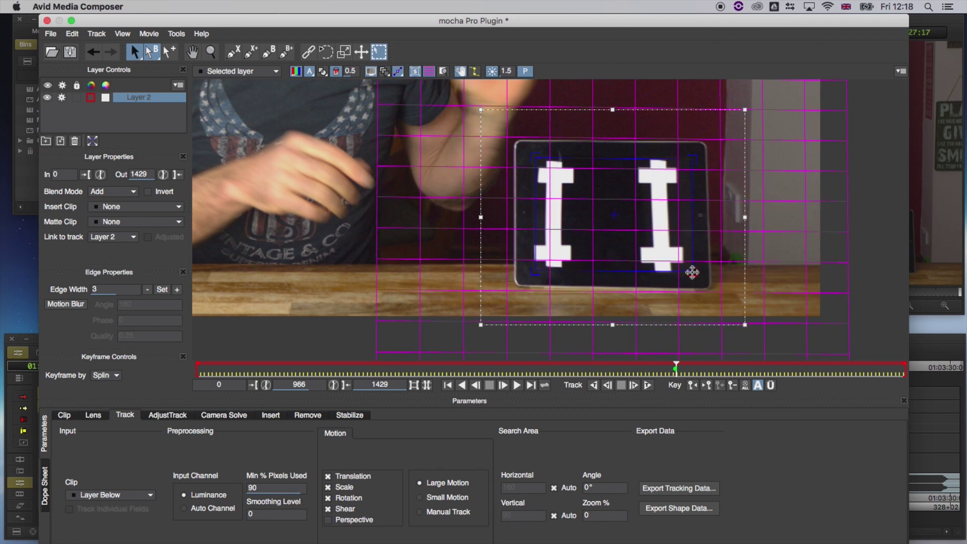
drag(691, 220, 683, 219)
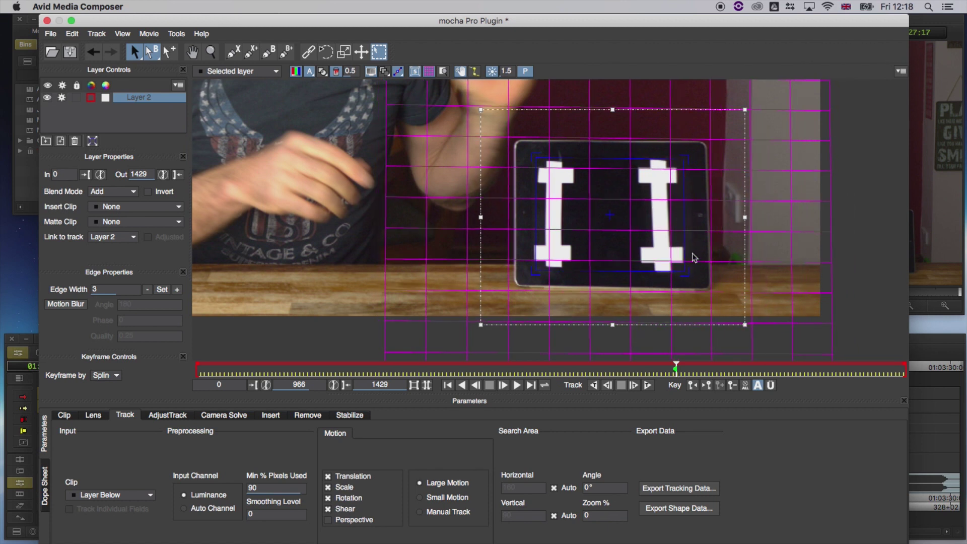
drag(686, 270, 686, 268)
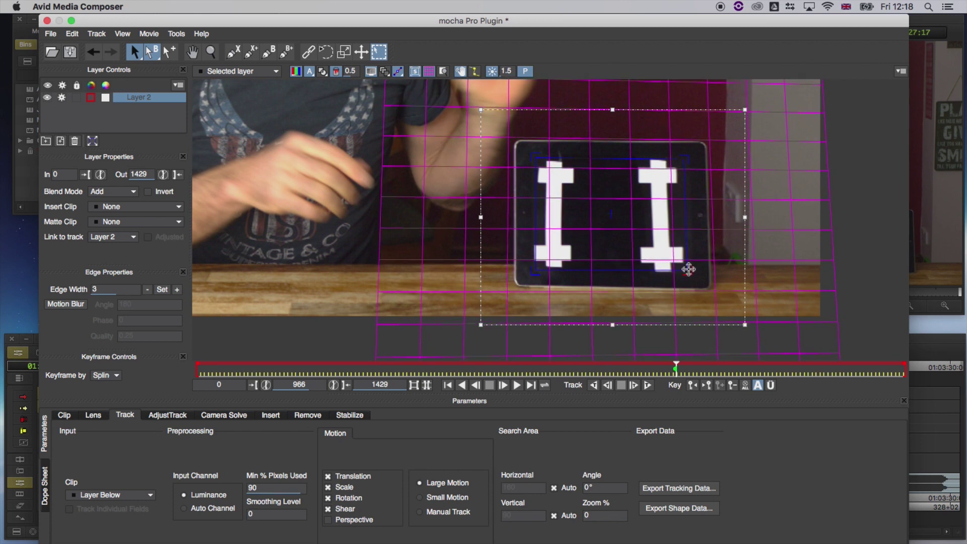
drag(683, 217, 682, 217)
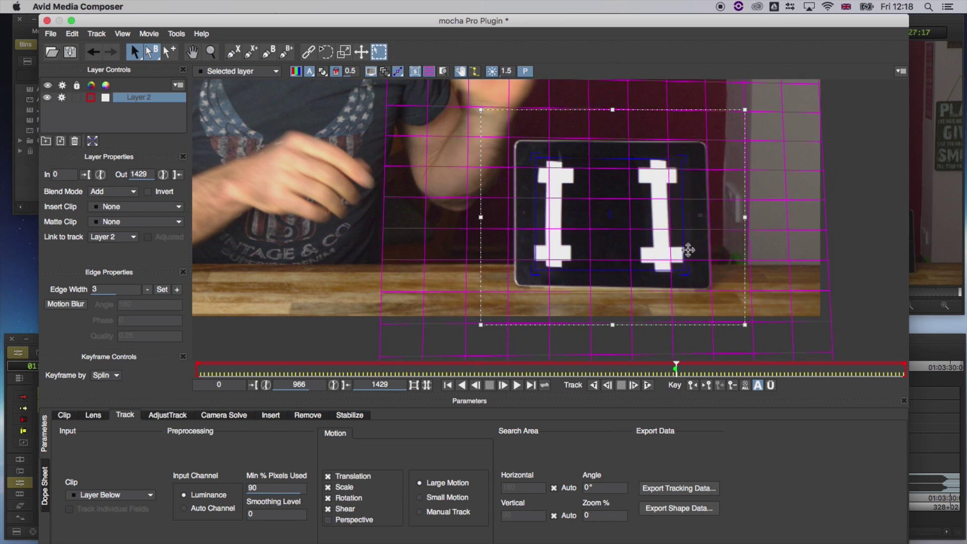
drag(682, 268, 685, 270)
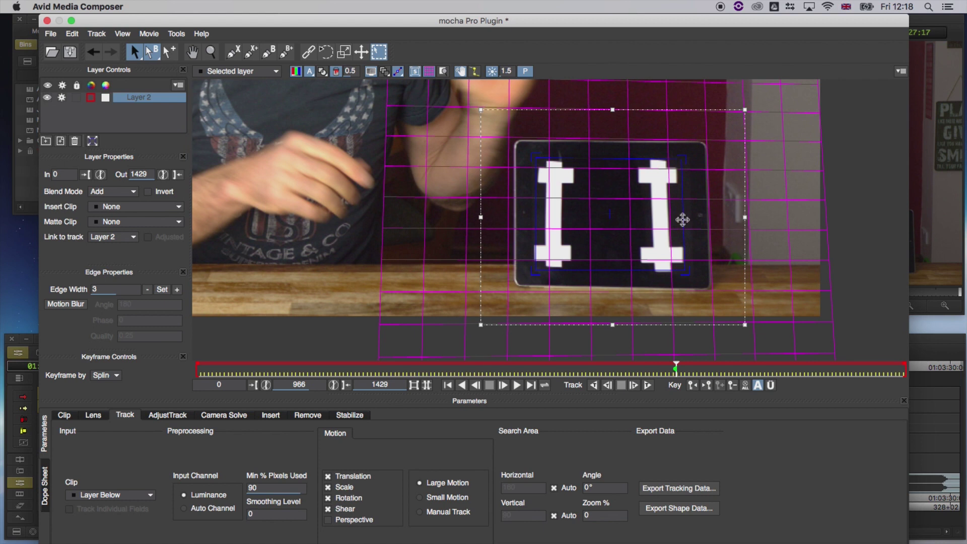
drag(683, 219, 689, 219)
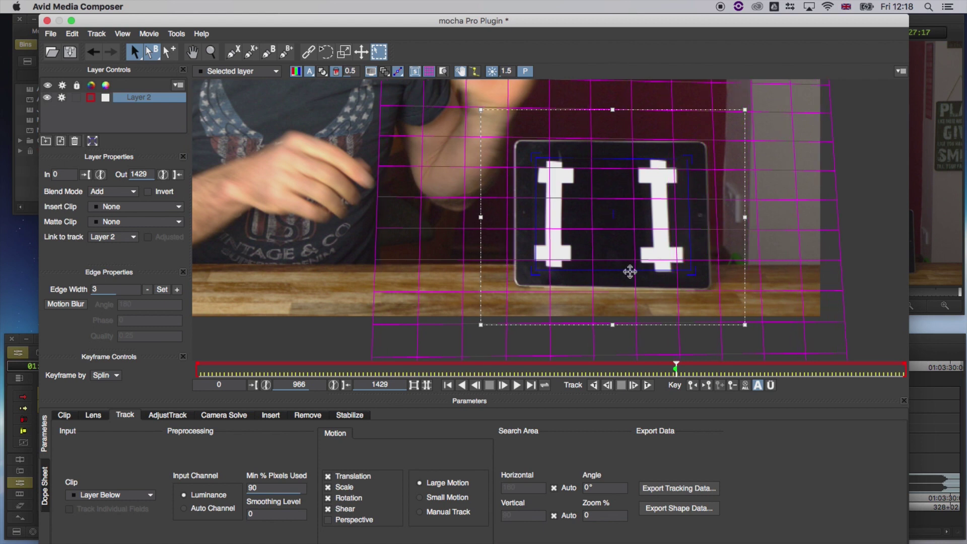
drag(624, 271, 627, 268)
drag(534, 265, 536, 264)
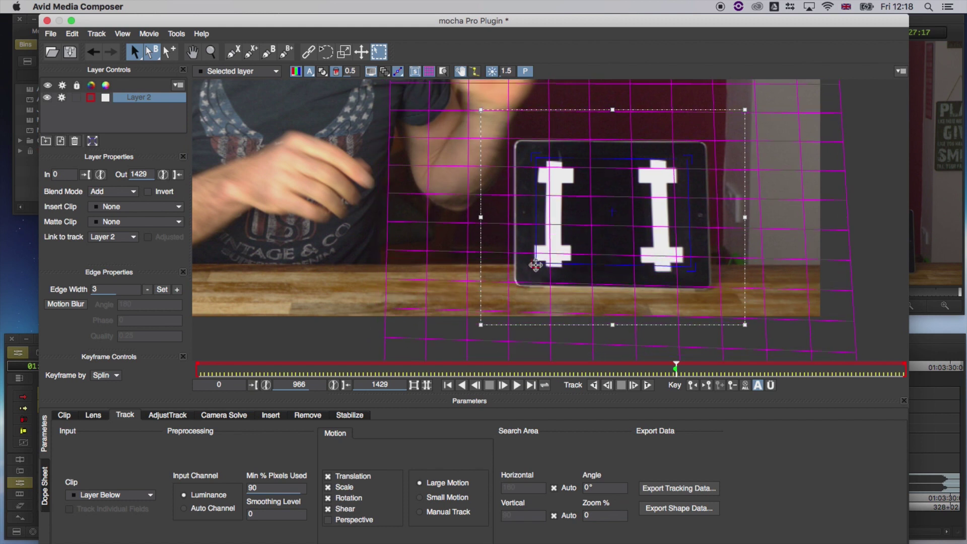
drag(607, 268, 605, 270)
Check the fit at frames 957–959 and lower the surface's bottom edge slightly.
key(Left)
key(Left)
key(Left)
key(Left)
key(Left)
key(Left)
key(Left)
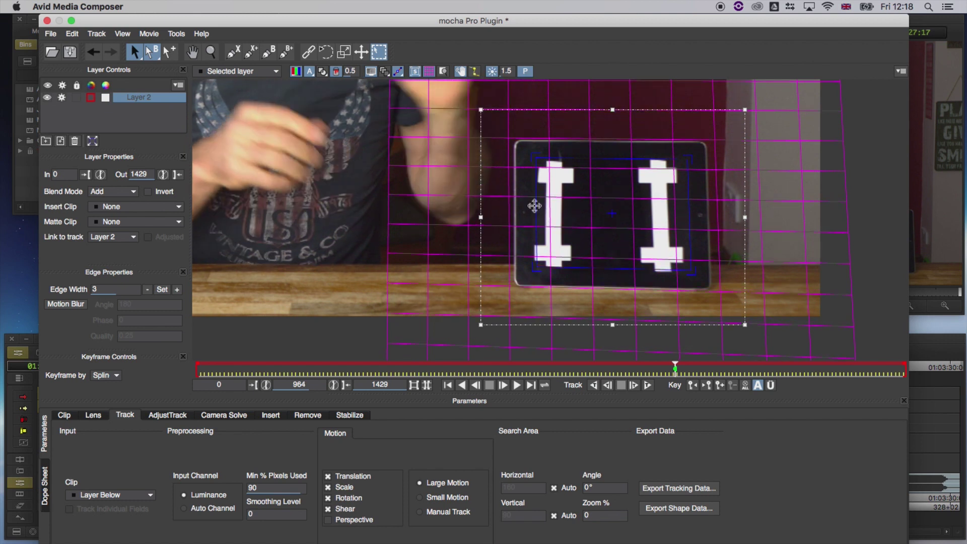
key(Left)
key(Left)
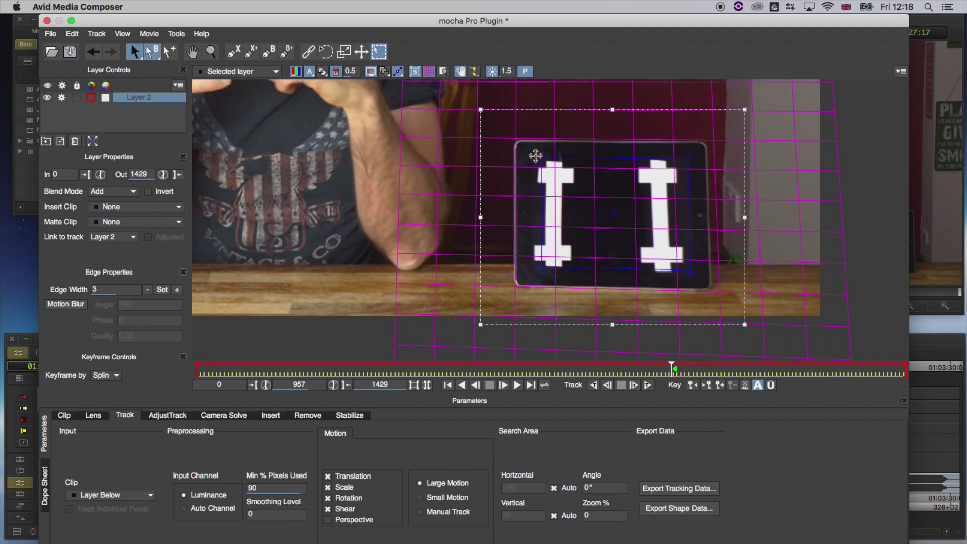
key(Right)
key(Right)
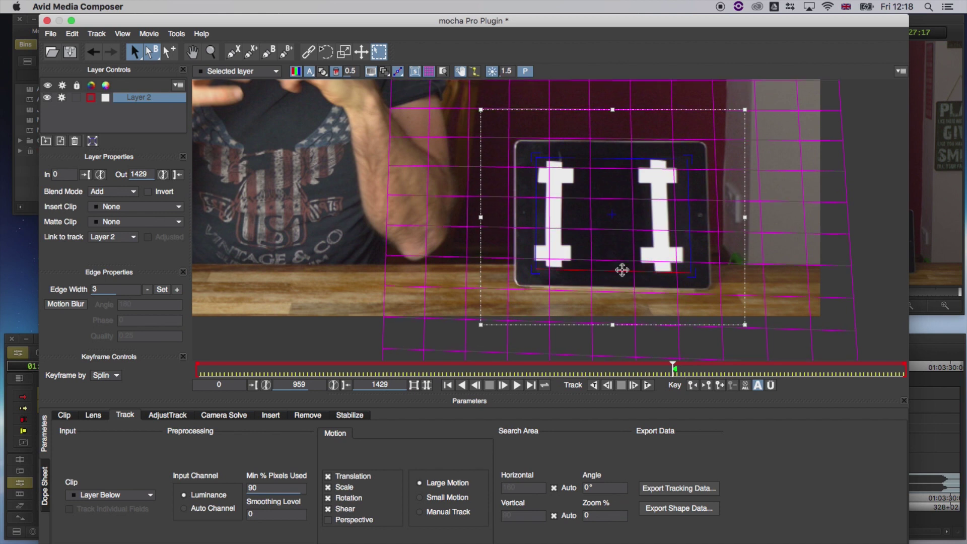
drag(622, 270, 621, 271)
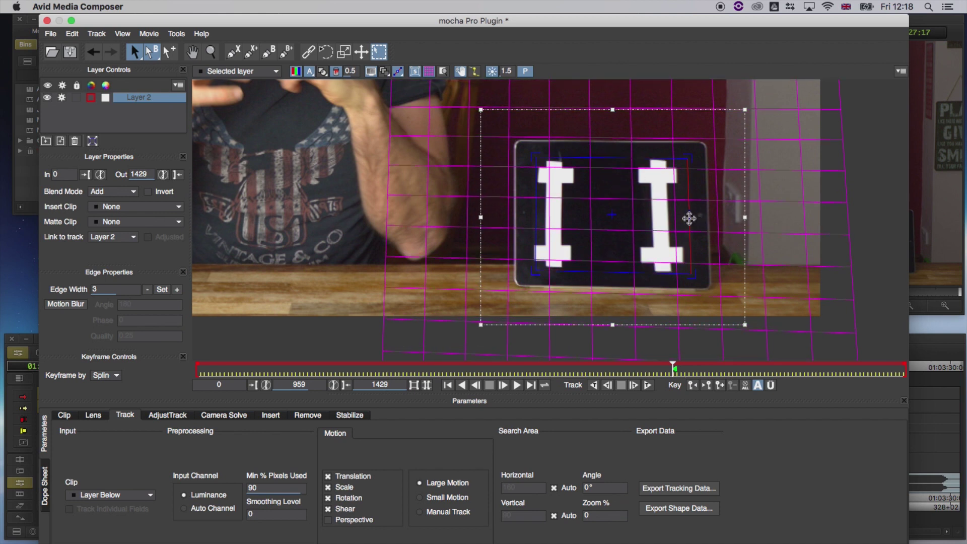
Restore the spline display and set Layer 2's in point to frame 966.
click(427, 71)
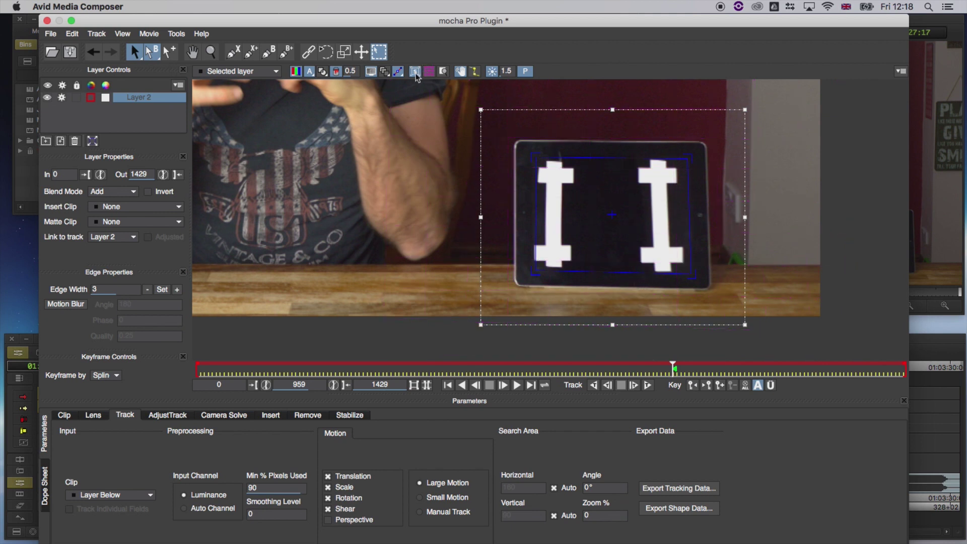
click(416, 74)
click(385, 73)
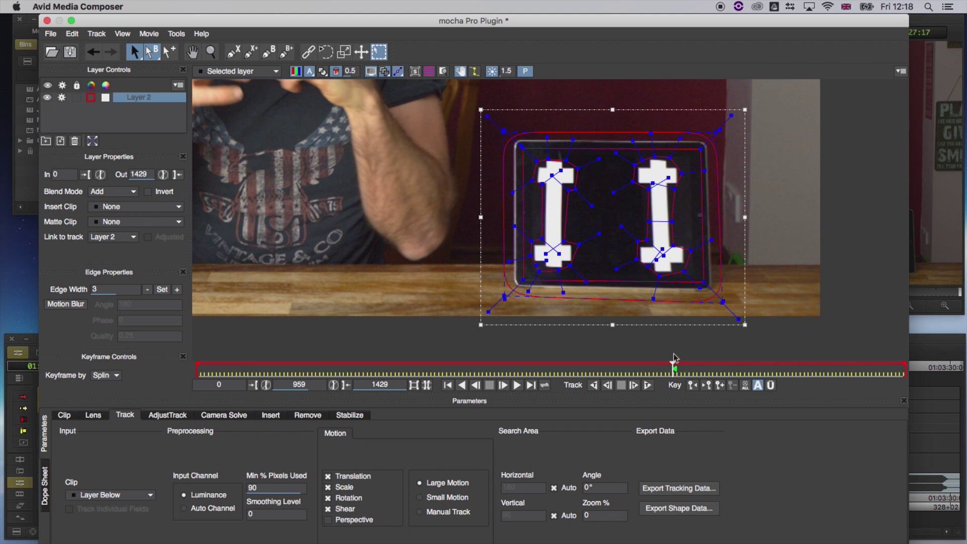
click(708, 389)
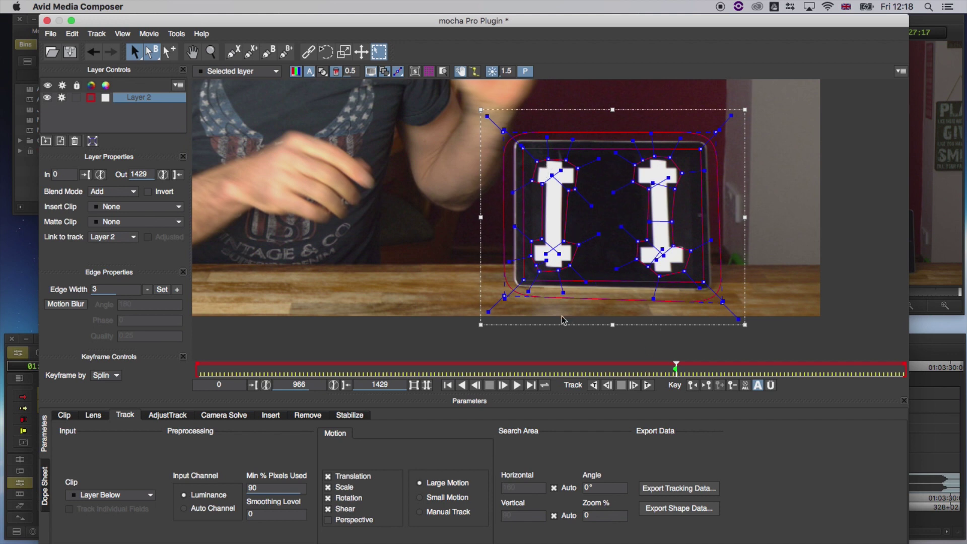
click(85, 175)
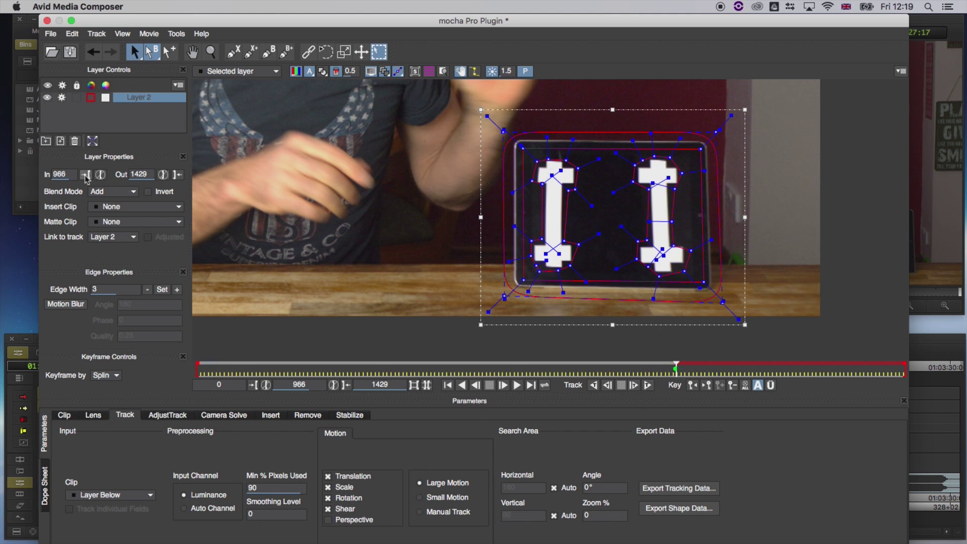
Track forward from 966 to frame 983 and enable Perspective motion.
click(647, 385)
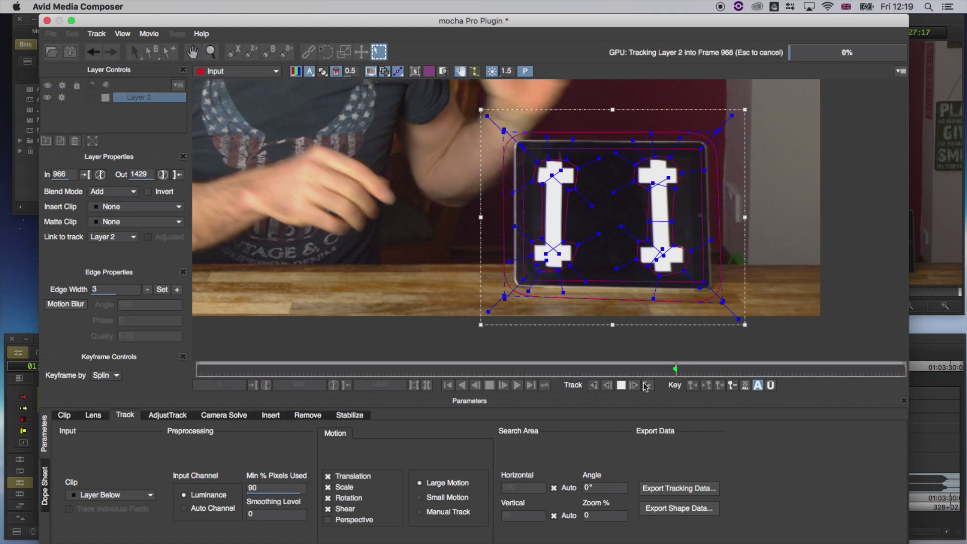
click(621, 385)
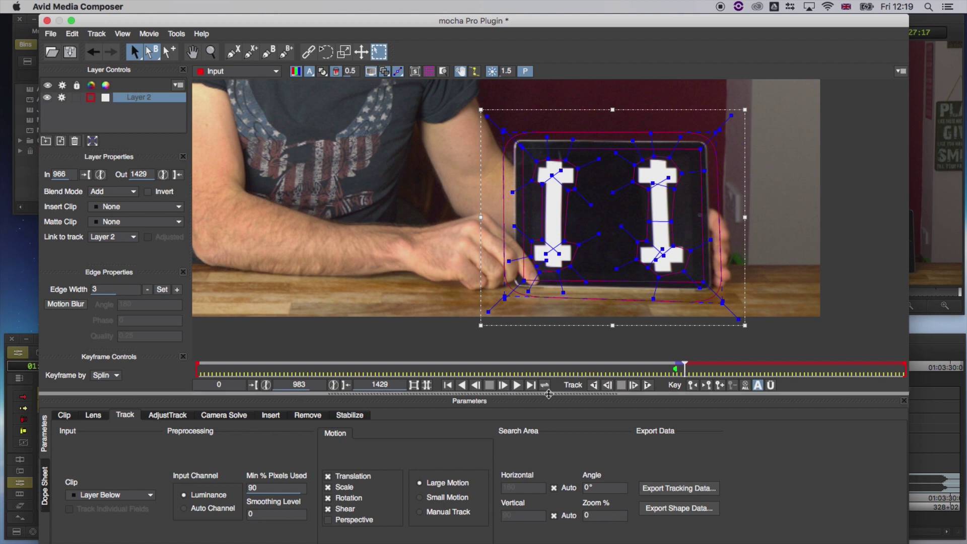
click(328, 520)
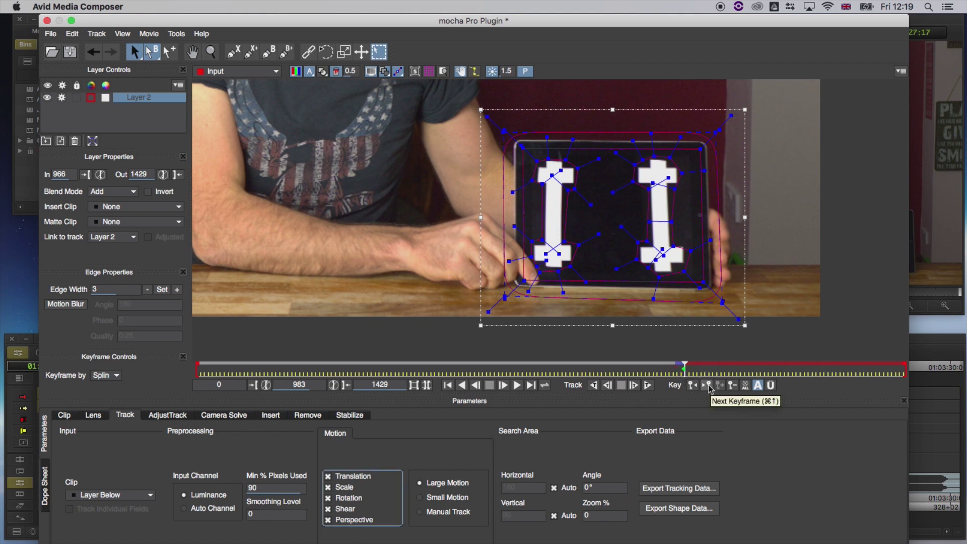
Track Layer 2 forward past frame 1092 to 1311 and set its out point to 1311.
click(648, 386)
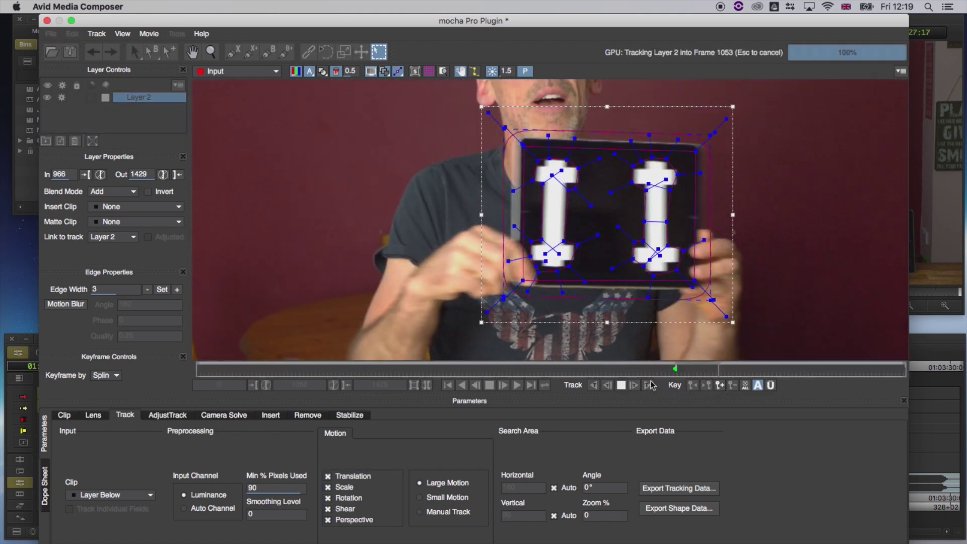
click(621, 386)
click(648, 386)
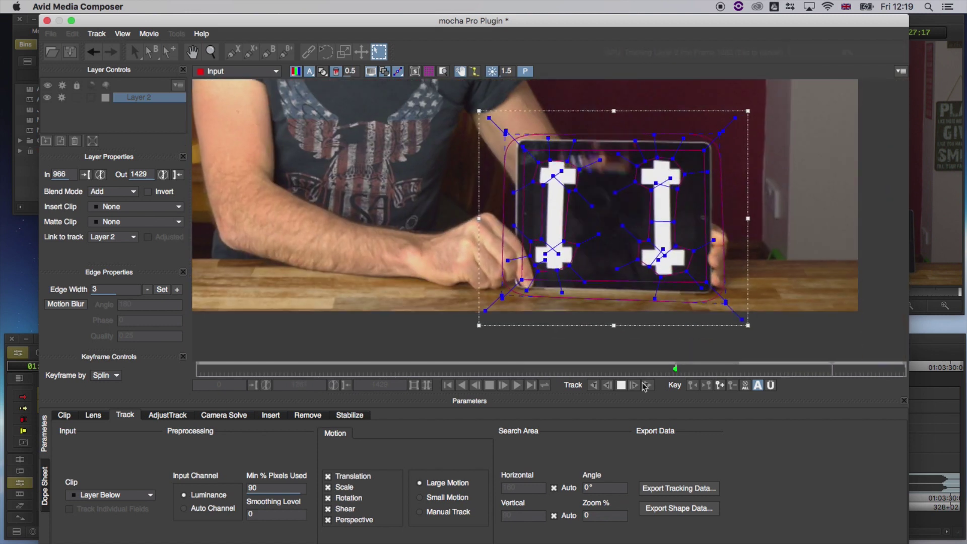
key(Escape)
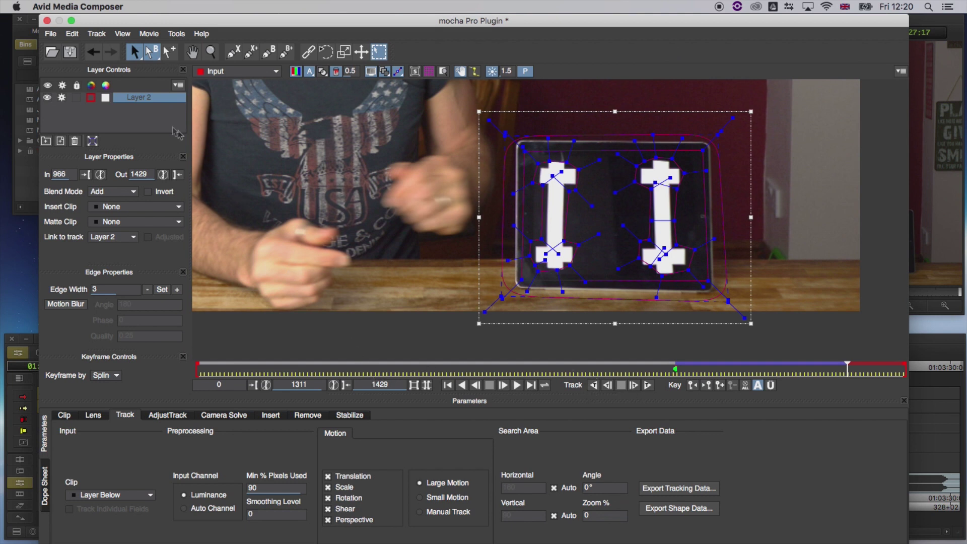
click(177, 175)
From frame 966, show the surface grid and scrub forward to confirm it follows the tablet.
click(677, 362)
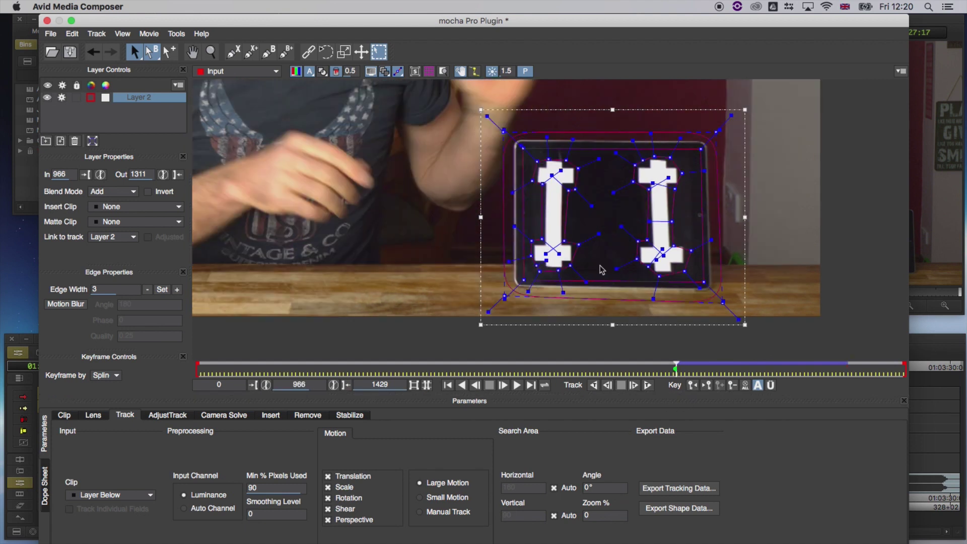
click(431, 71)
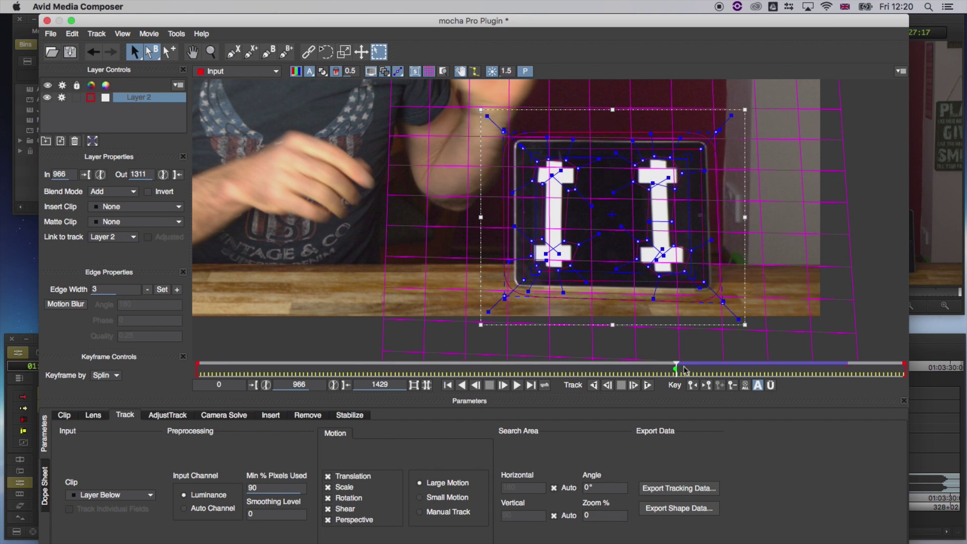
drag(677, 367, 745, 374)
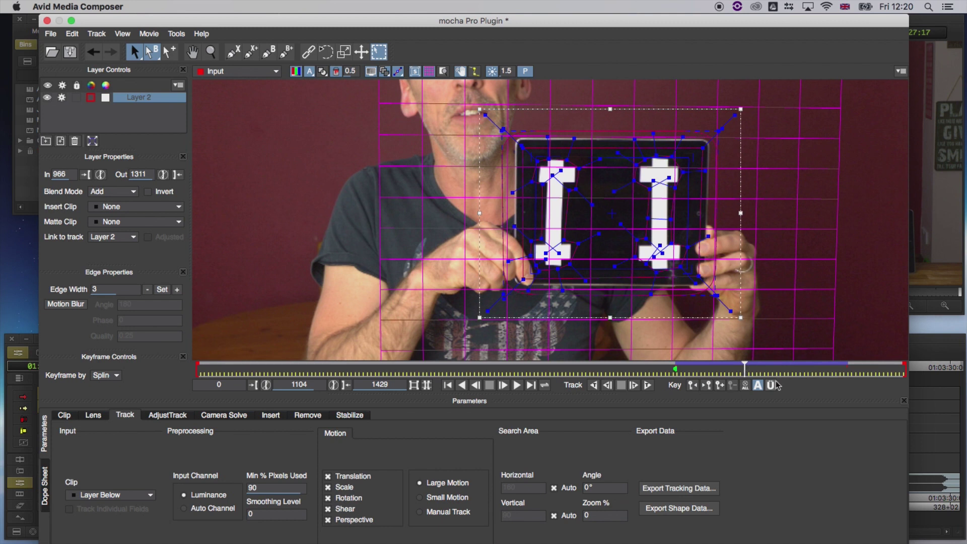
At frame 966, drag the four surface corners onto the outer ends of the two white I markers.
click(694, 386)
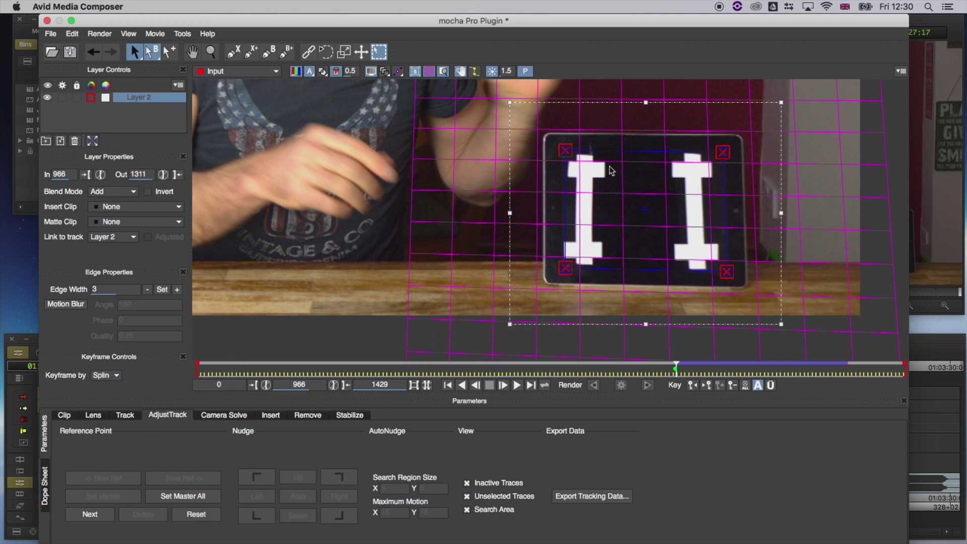
mouse_move(566, 151)
mouse_down()
mouse_move(628, 211)
mouse_move(567, 154)
mouse_move(665, 157)
mouse_move(562, 143)
mouse_move(580, 199)
mouse_move(647, 189)
mouse_move(608, 164)
mouse_move(578, 163)
mouse_up()
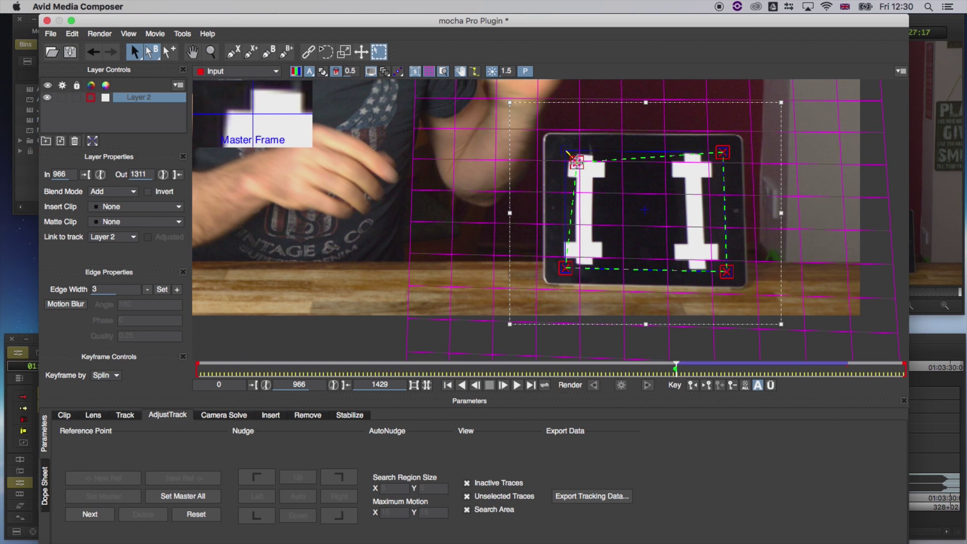
click(577, 162)
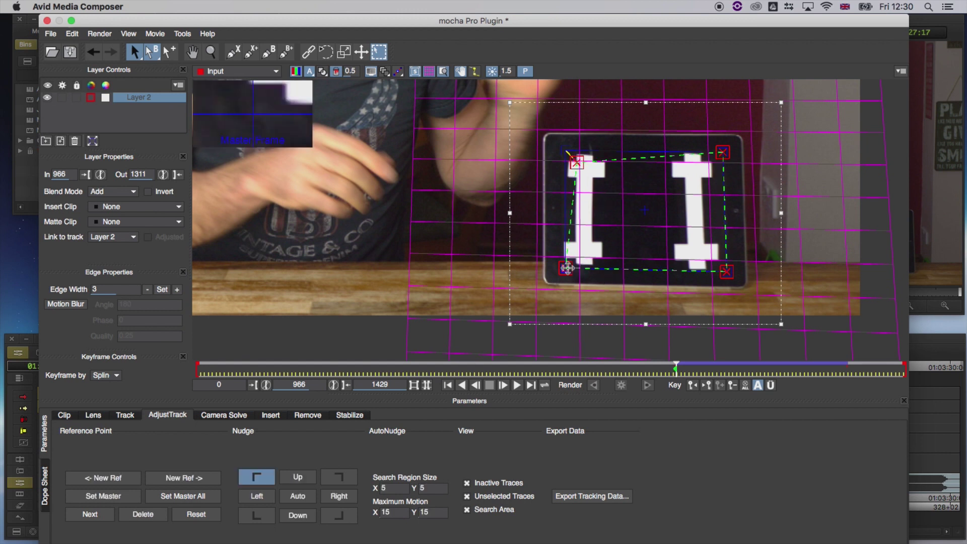
mouse_move(568, 268)
mouse_down()
mouse_move(602, 251)
mouse_move(578, 258)
mouse_up()
click(579, 258)
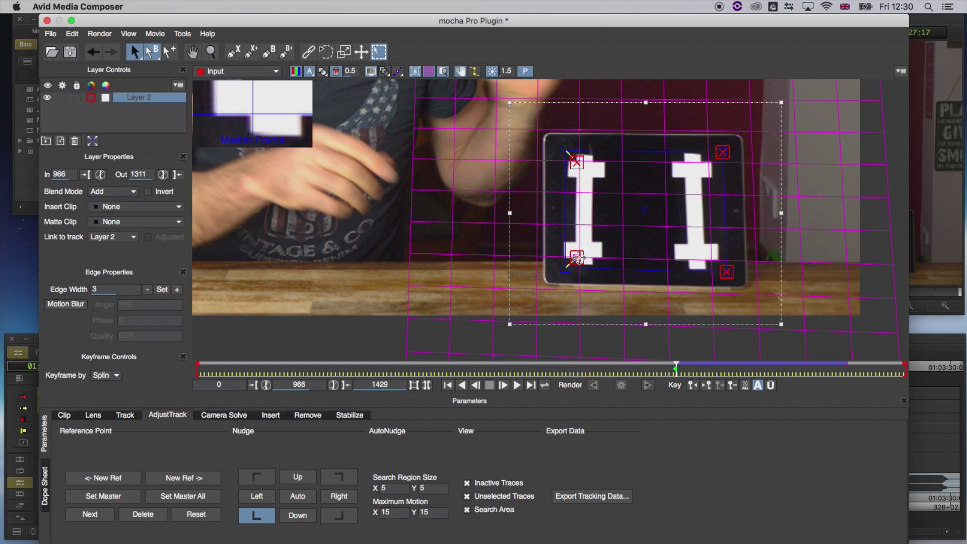
drag(727, 271, 705, 260)
click(705, 260)
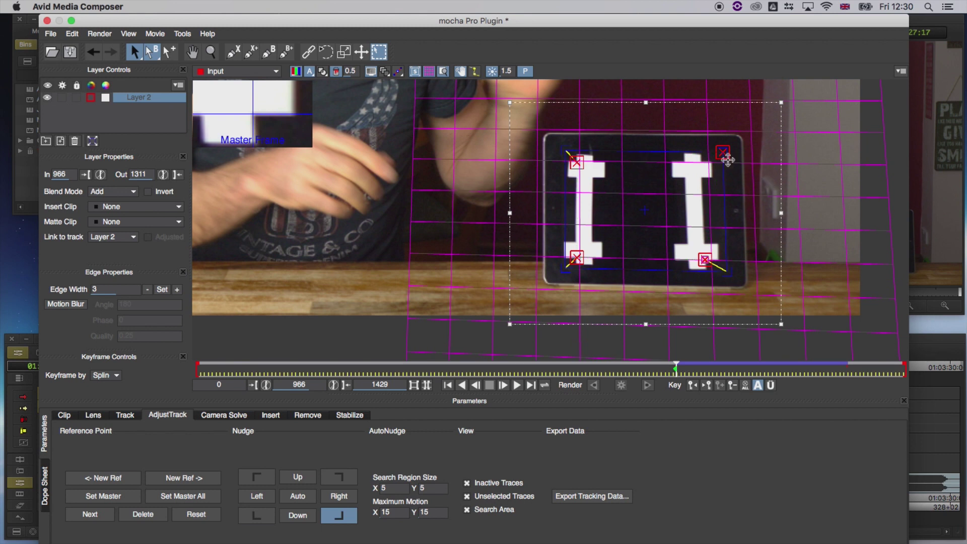
drag(724, 152, 702, 160)
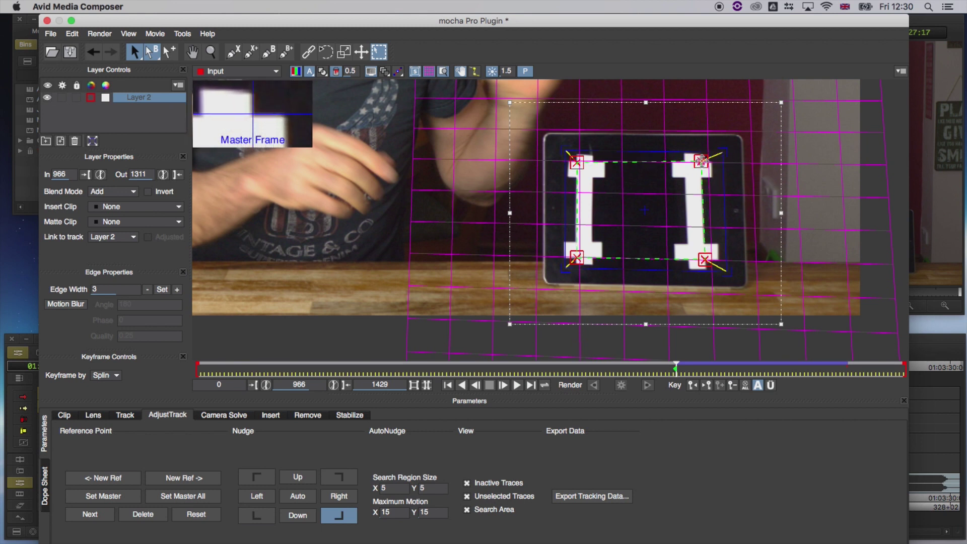
click(702, 161)
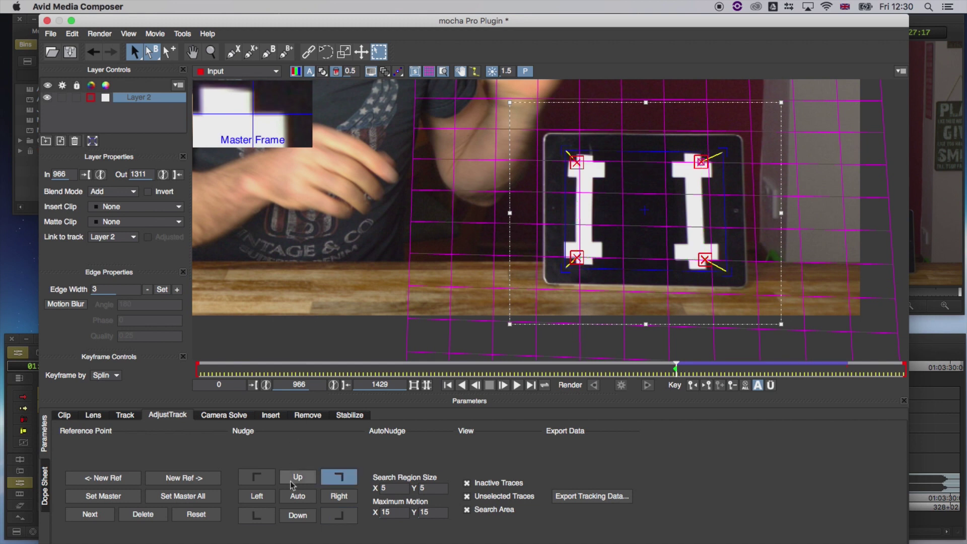
Nudge the bottom-left surface corner two steps left.
click(257, 477)
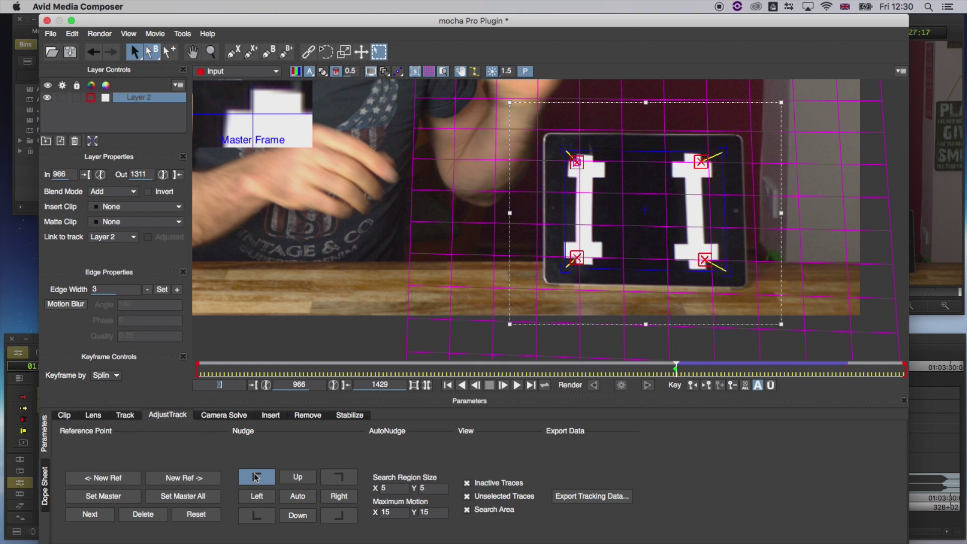
click(257, 515)
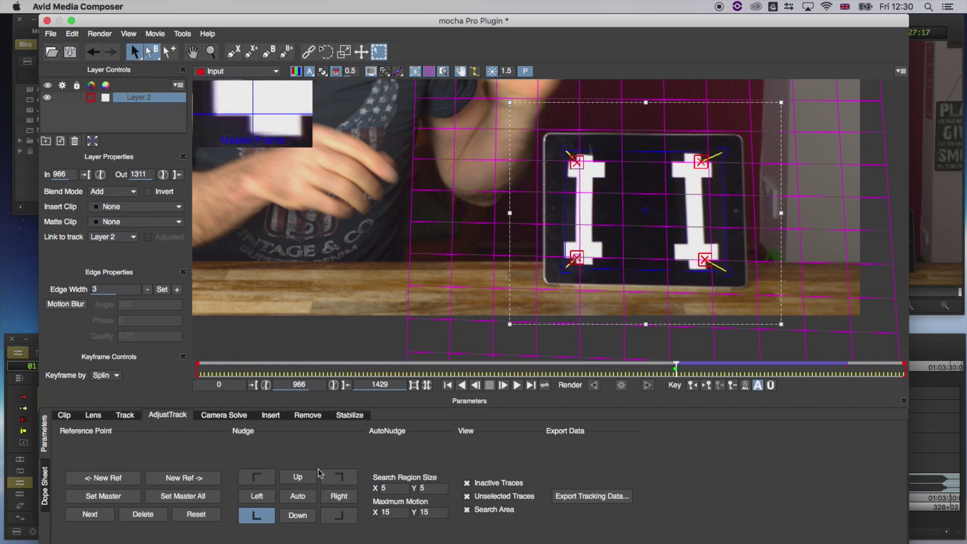
click(260, 498)
click(260, 497)
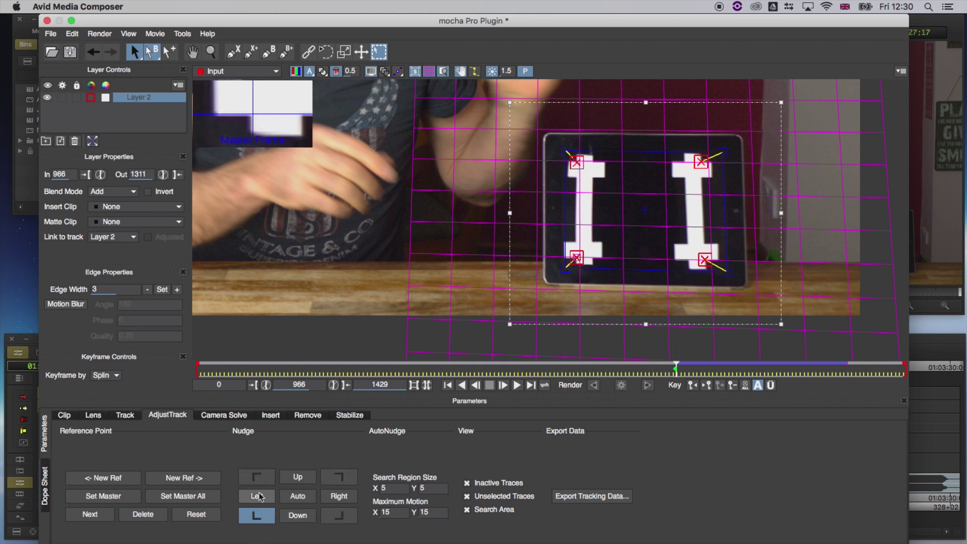
Nudge the top-right corner two steps left and three steps down, then recheck the other corners.
click(340, 516)
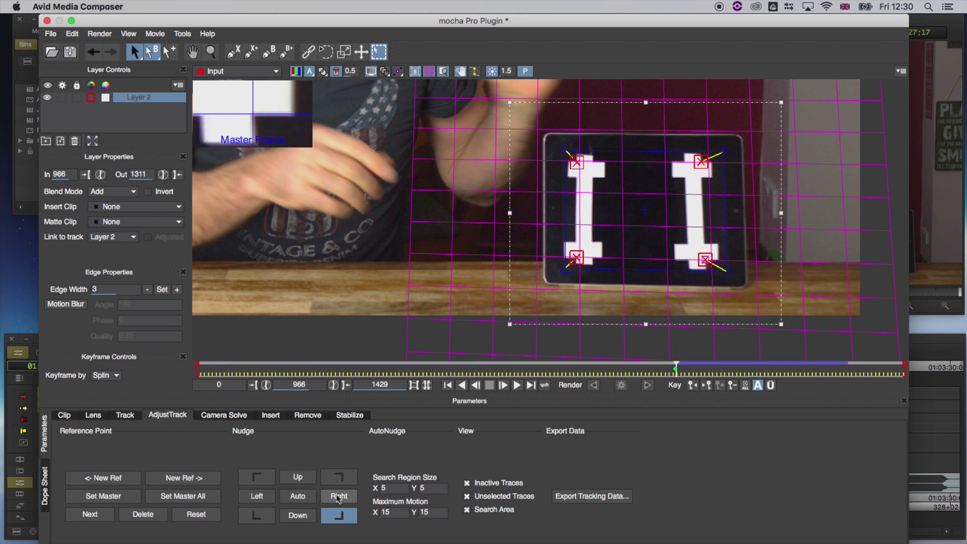
click(338, 477)
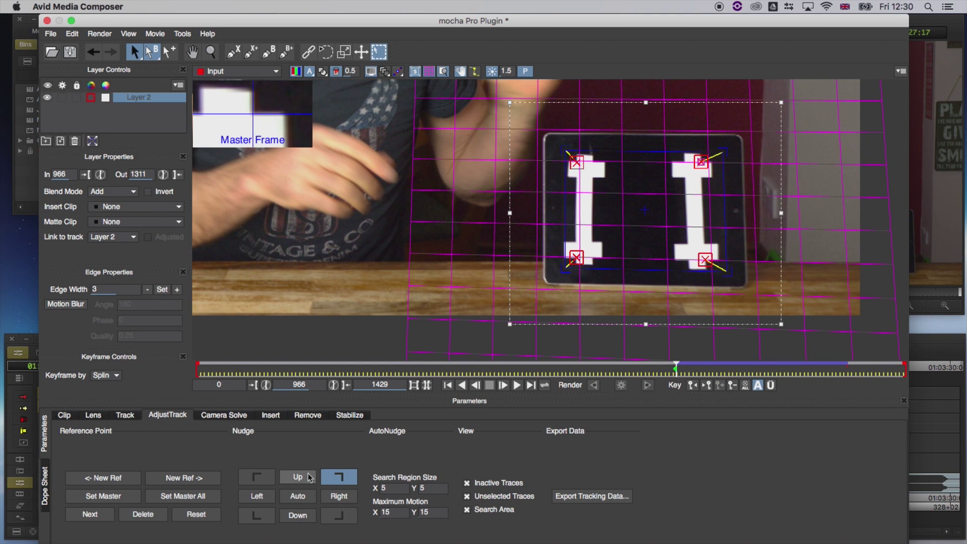
click(260, 497)
click(260, 498)
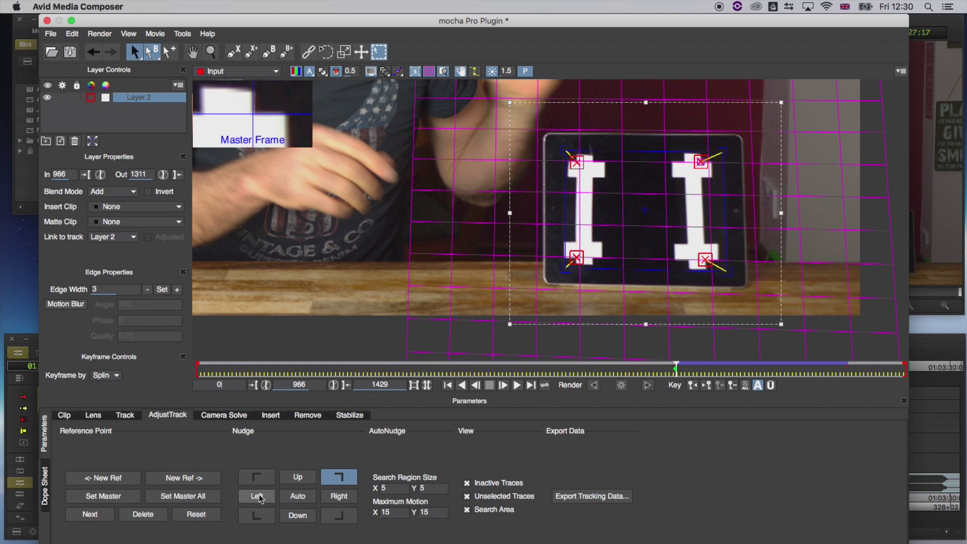
click(287, 514)
click(287, 514)
click(287, 514)
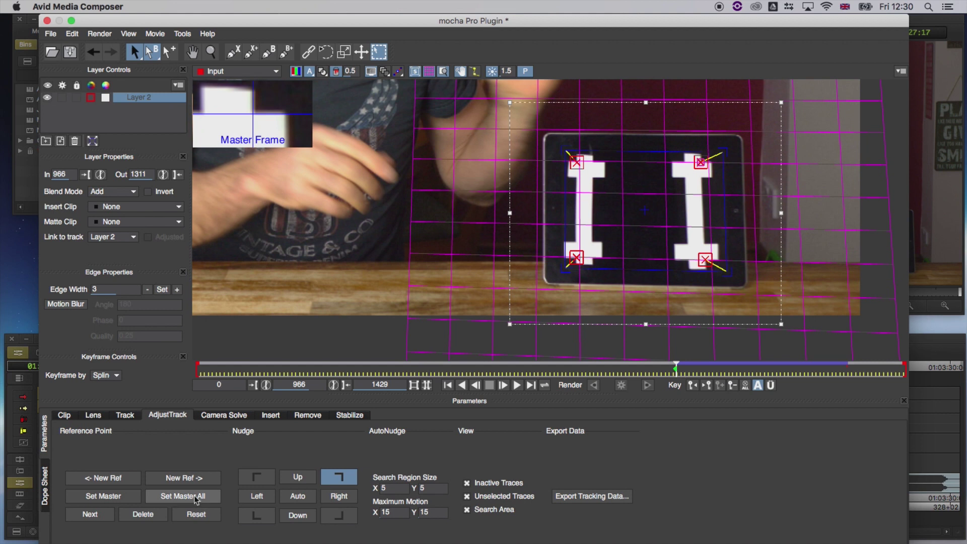
click(255, 479)
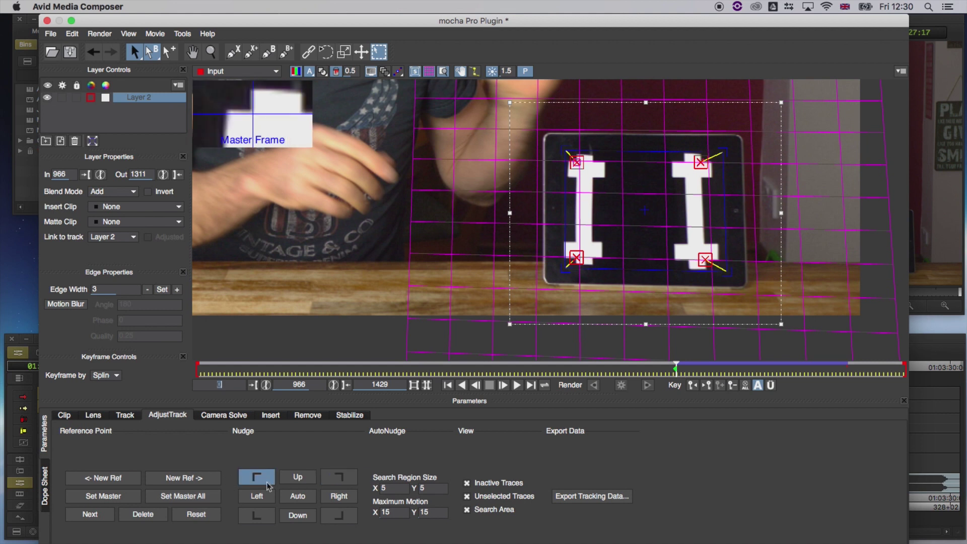
click(270, 519)
click(325, 513)
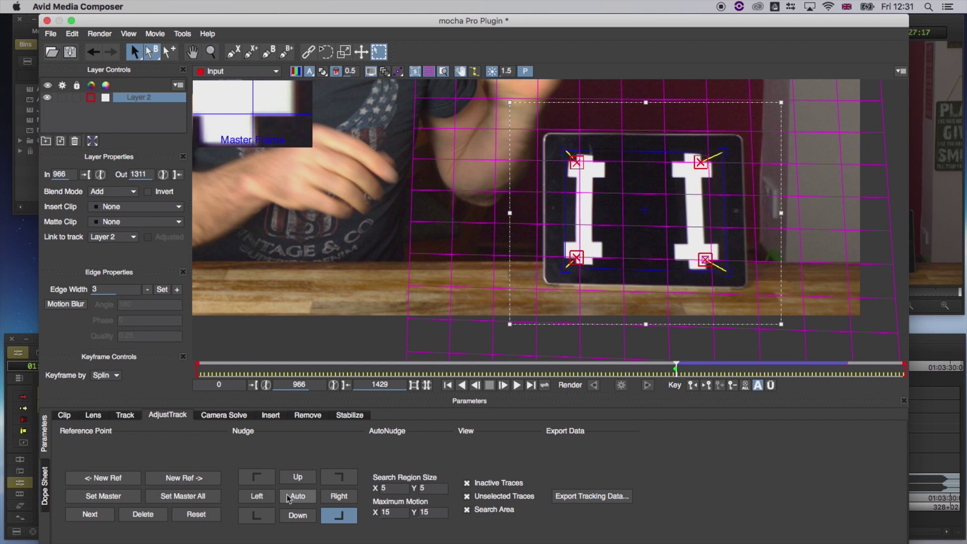
Later in the shot, auto-align the top-left and bottom-left corners, nudging bottom-left slightly left.
click(256, 478)
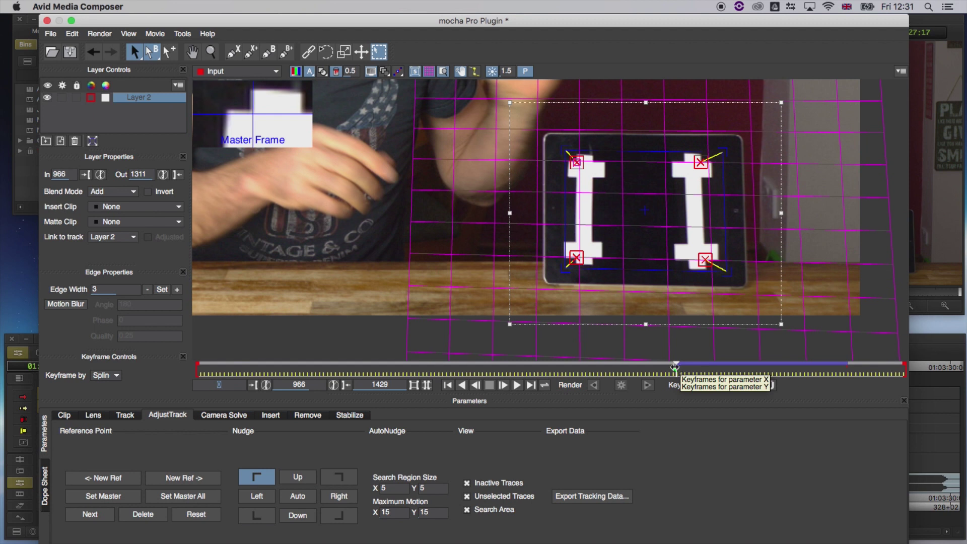
drag(674, 366, 713, 366)
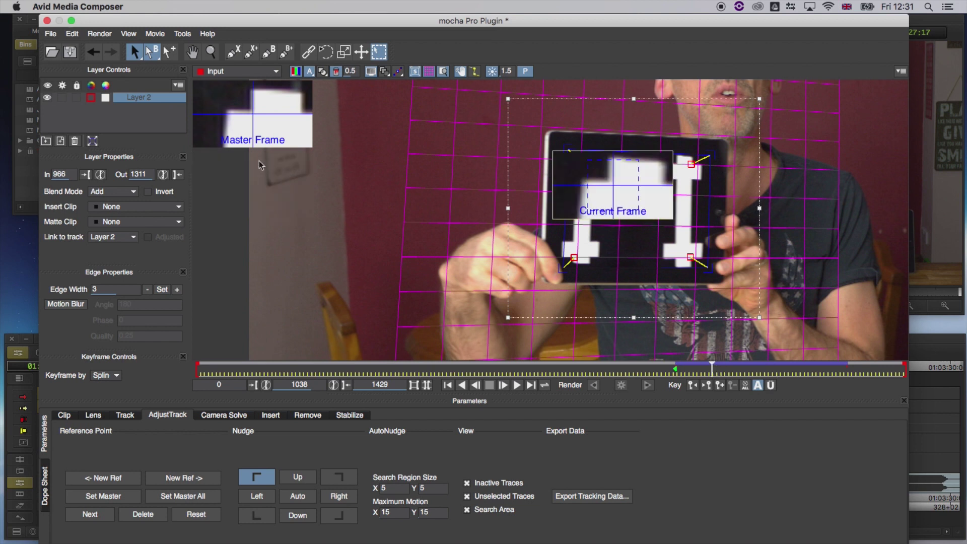
click(297, 497)
click(298, 497)
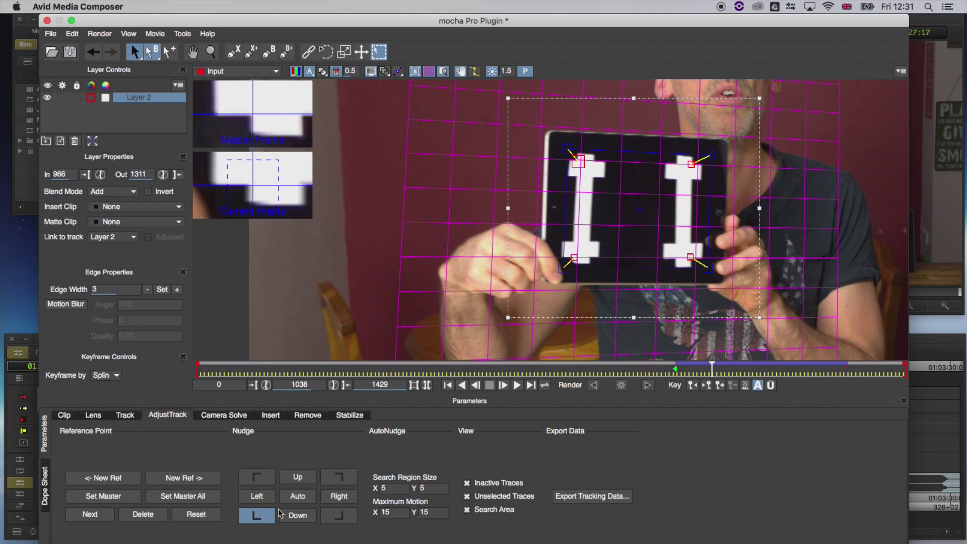
click(301, 497)
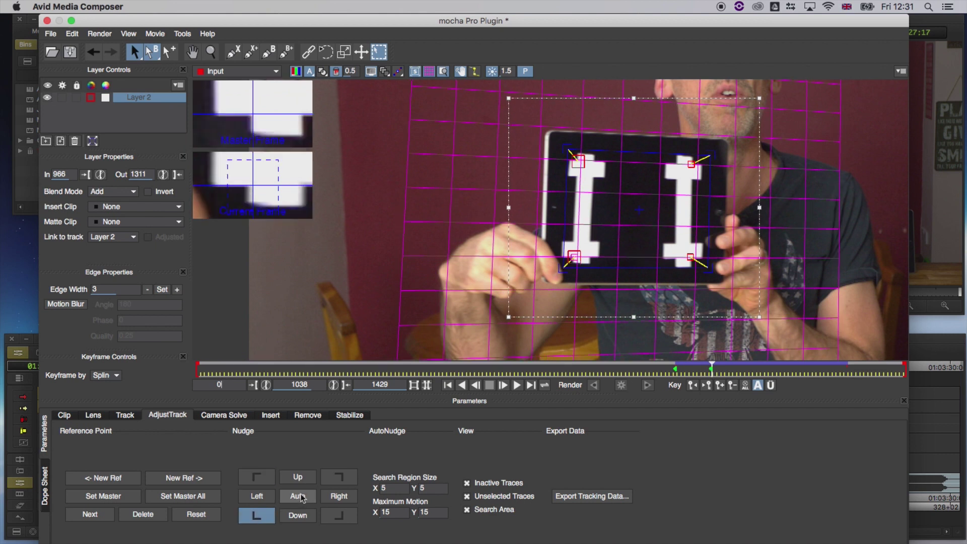
click(257, 496)
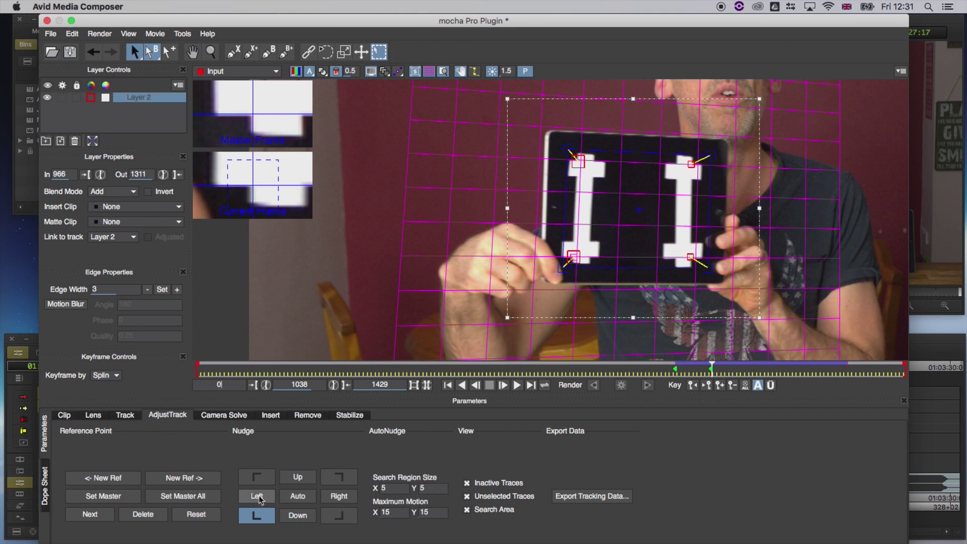
Auto-align the bottom-right corner, nudge it right and up, then auto-align the top-right corner.
click(343, 516)
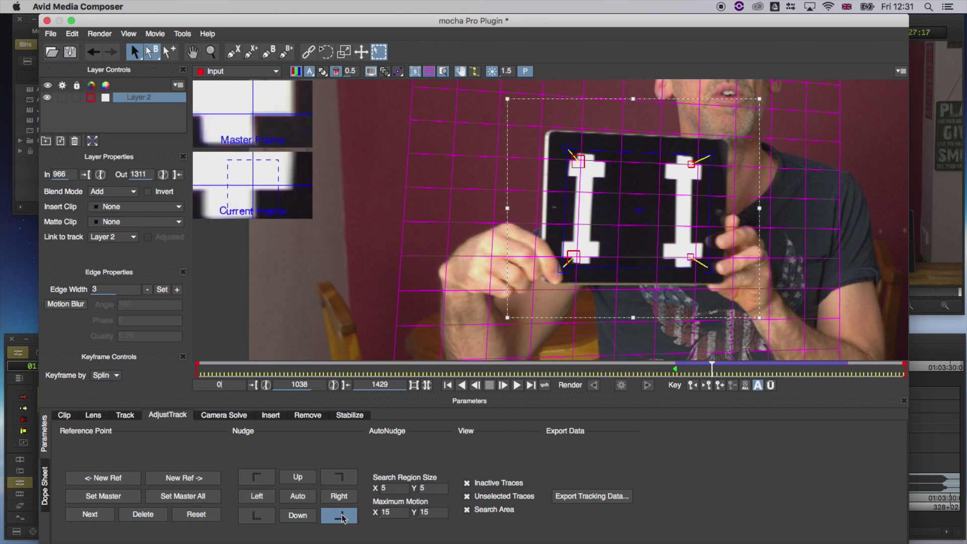
click(304, 499)
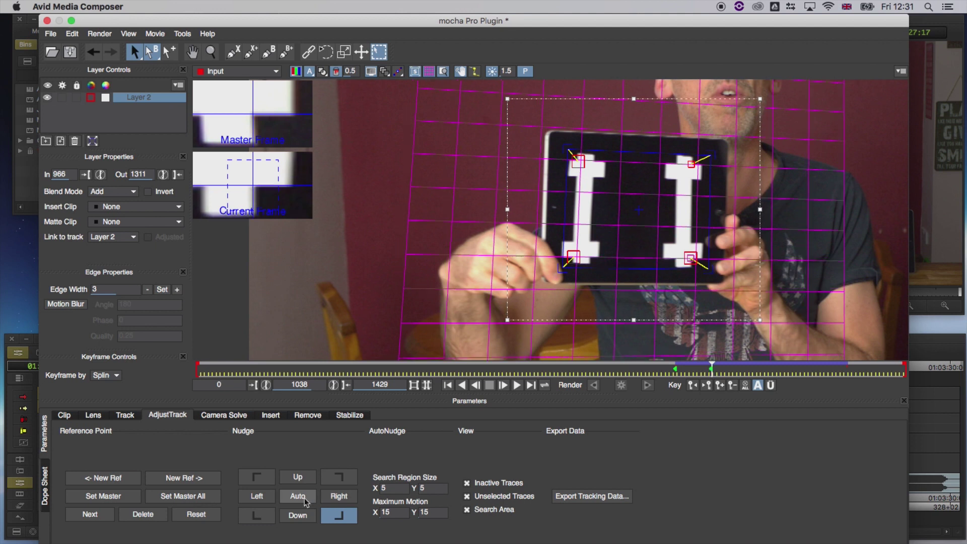
click(345, 500)
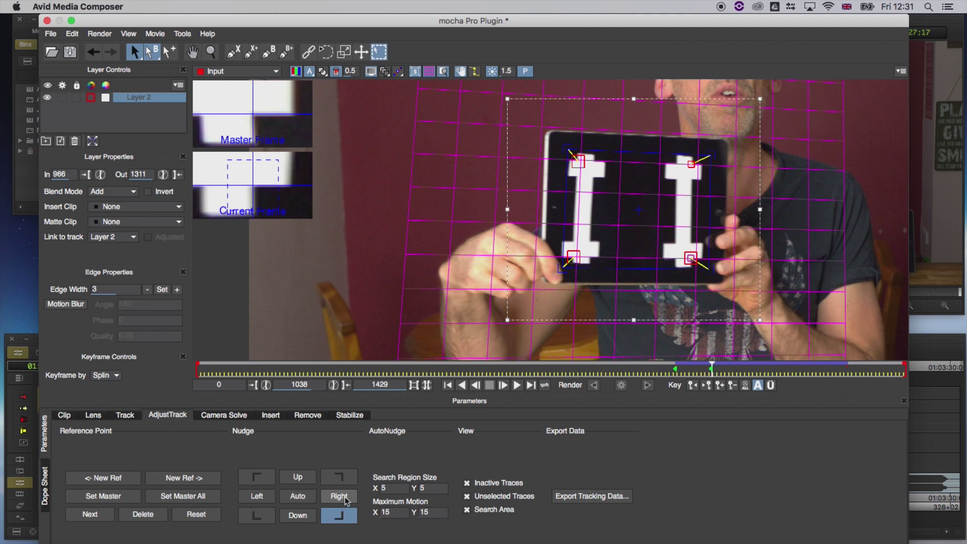
click(343, 479)
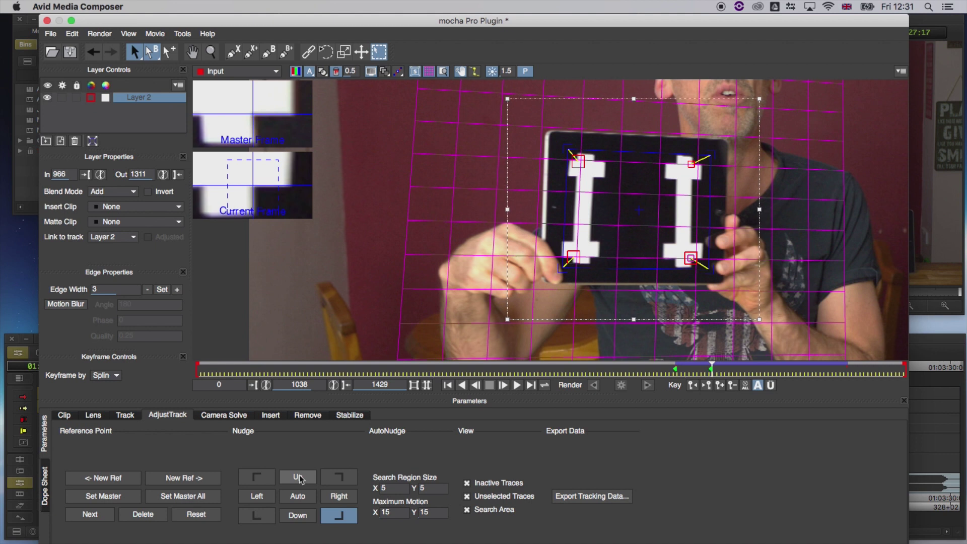
click(343, 479)
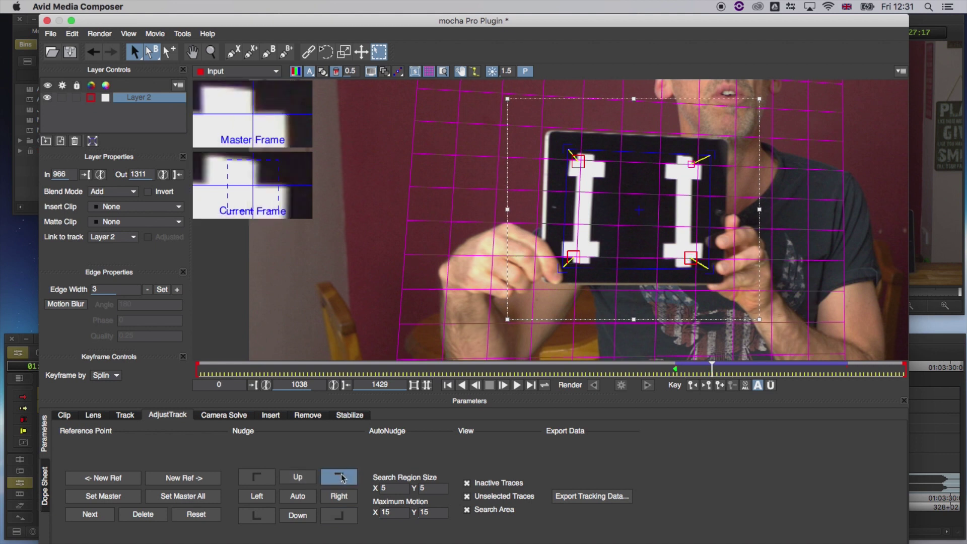
click(307, 497)
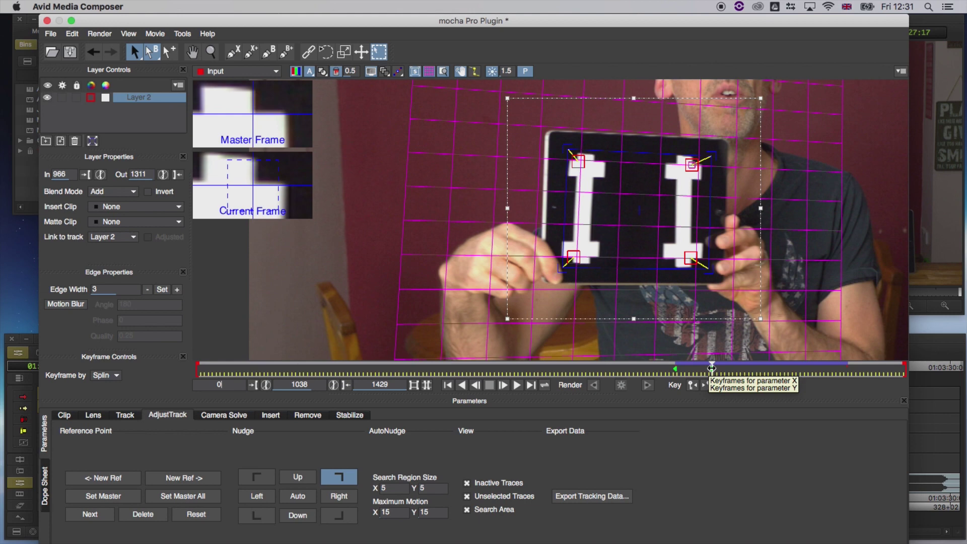
Around frame 1050, auto-refine the bottom-right corner before moving to the next corner.
drag(712, 368, 763, 368)
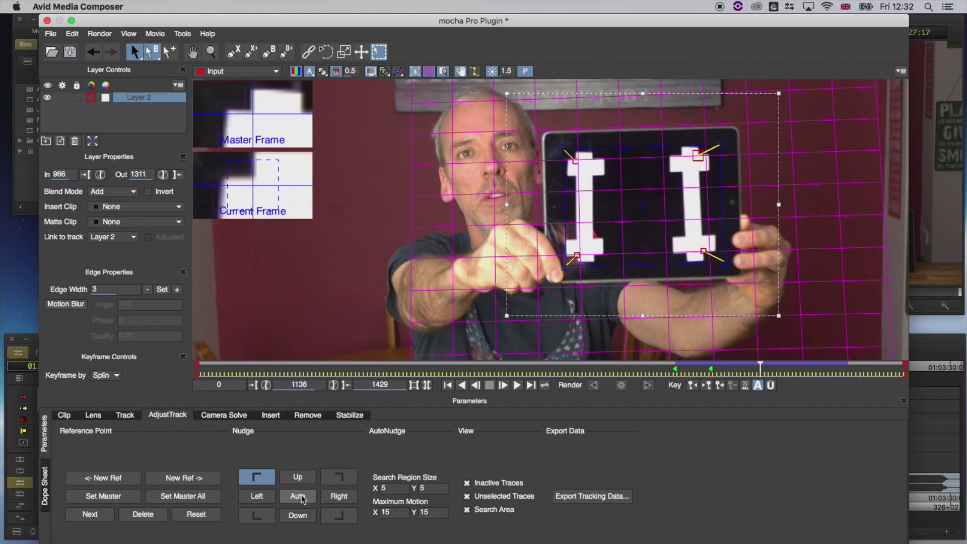
click(256, 516)
click(339, 516)
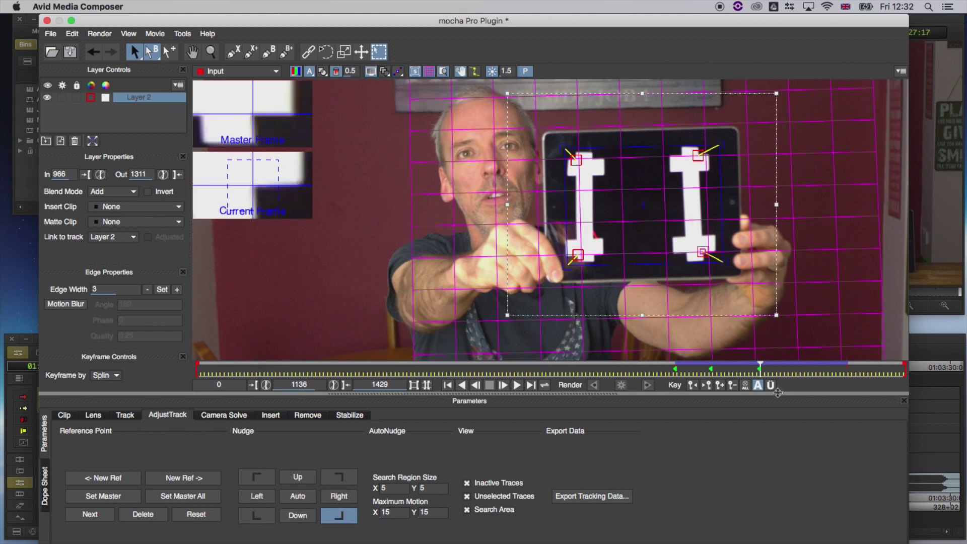
drag(761, 368, 710, 368)
key(5)
key(1)
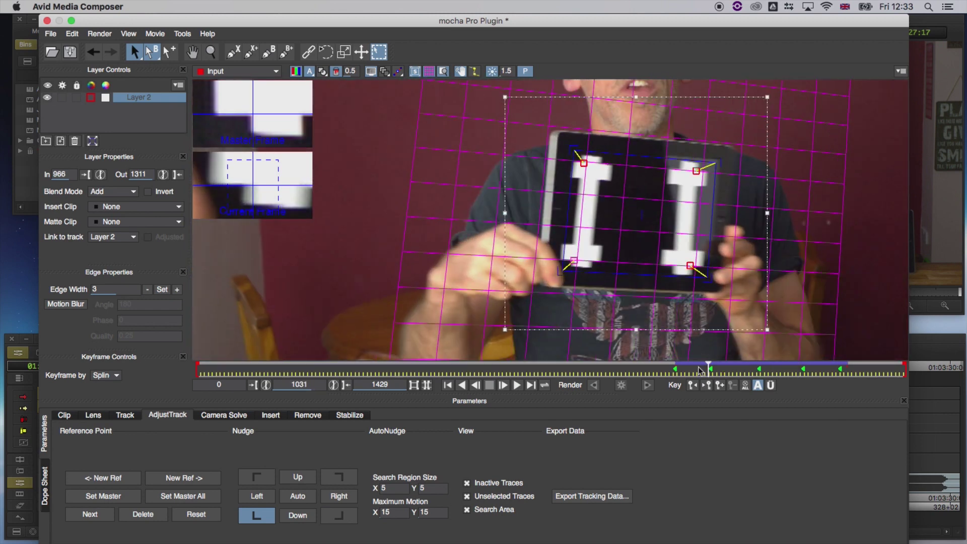
Preview the Logo on the tracked tablet, then set Insert Clip to Insert Layer and return to frame 966.
click(125, 415)
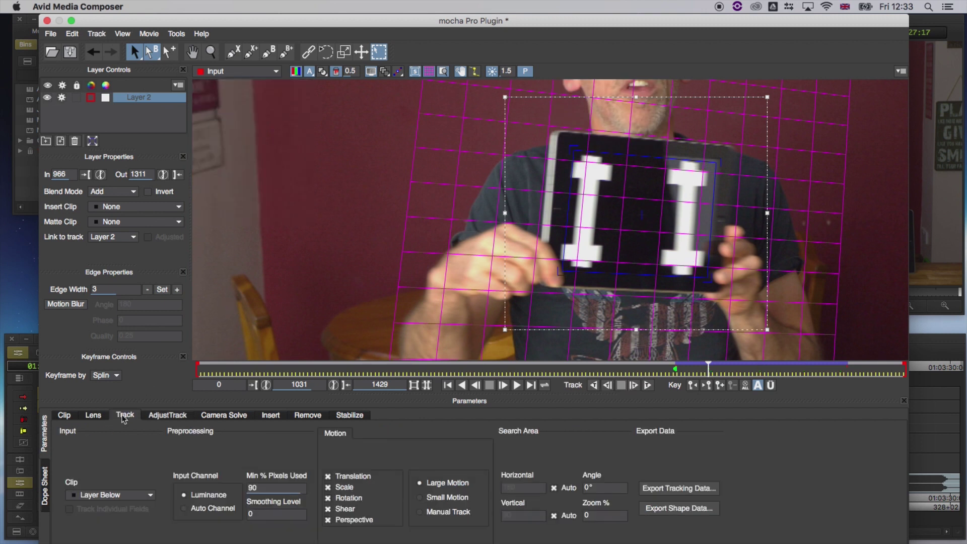
click(118, 207)
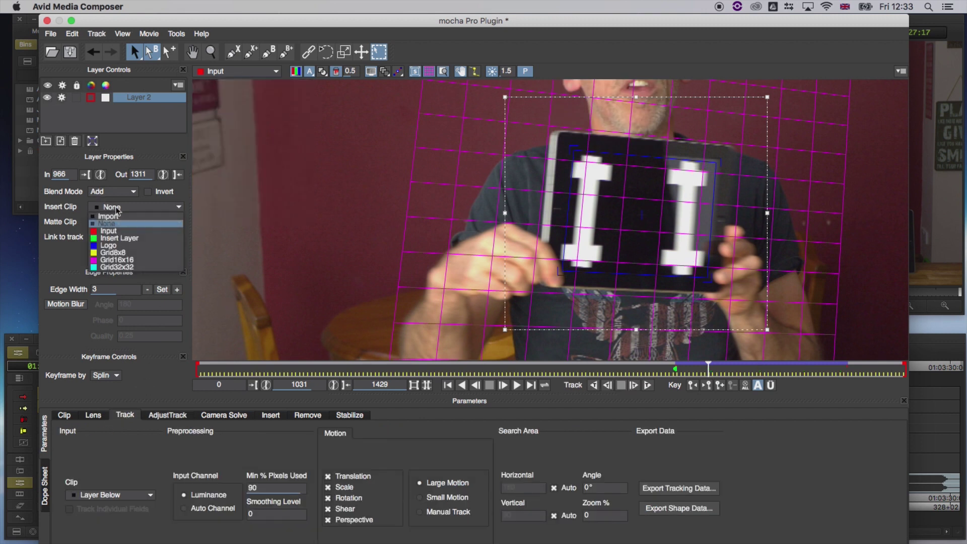
click(119, 246)
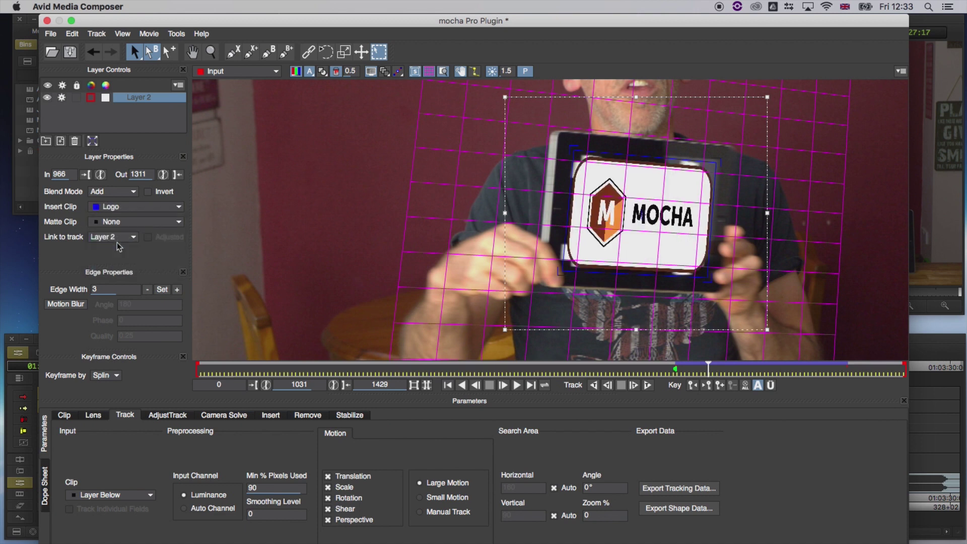
click(119, 208)
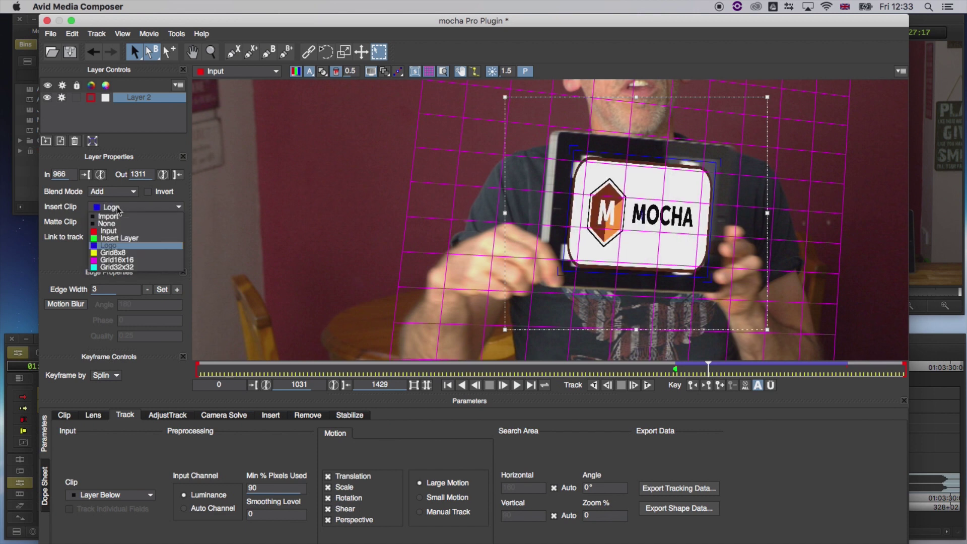
click(120, 239)
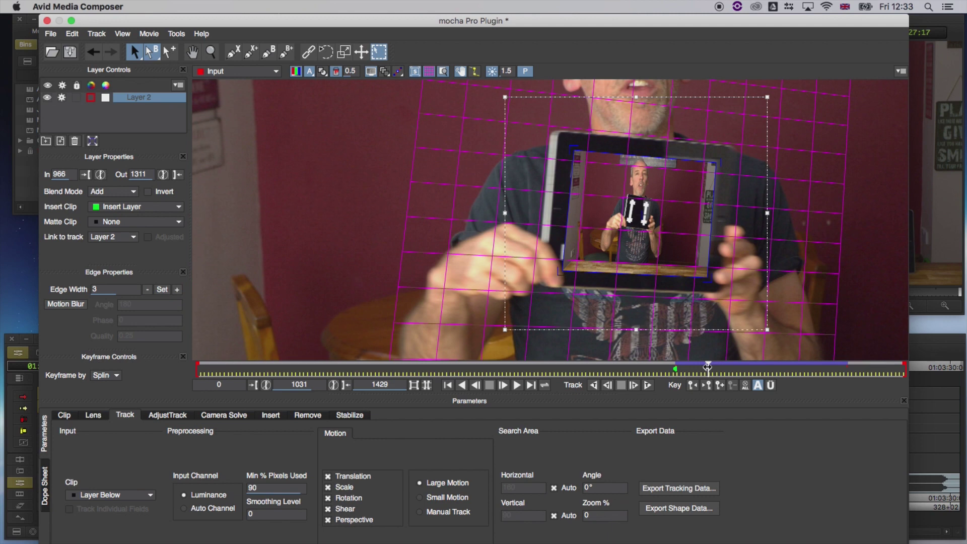
drag(708, 367, 737, 370)
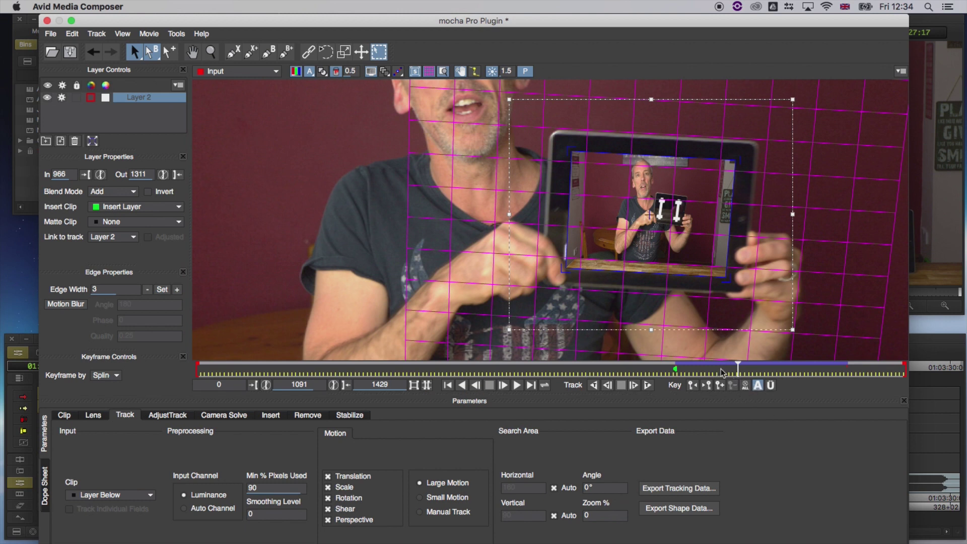
Shift the inserted surface slightly left and review its fit on earlier frames.
click(569, 204)
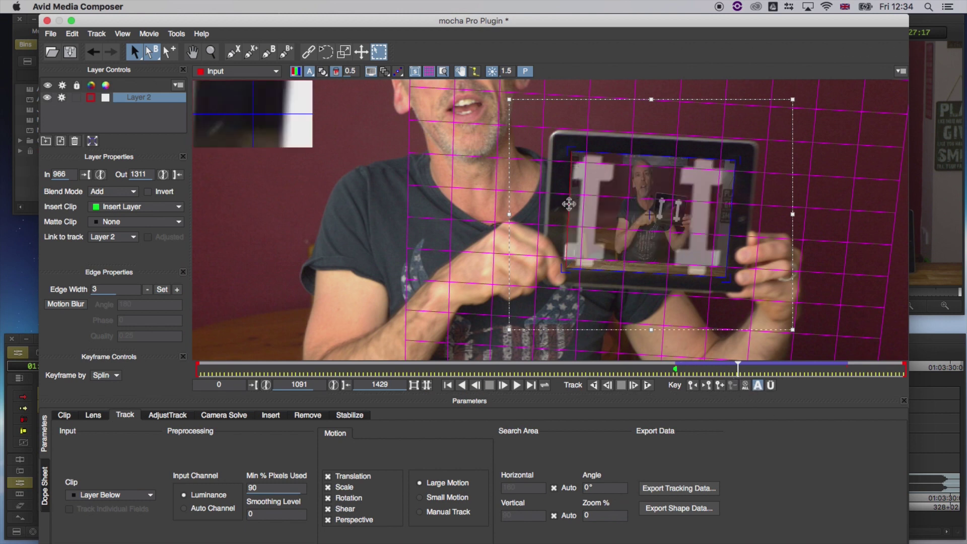
drag(570, 204, 567, 203)
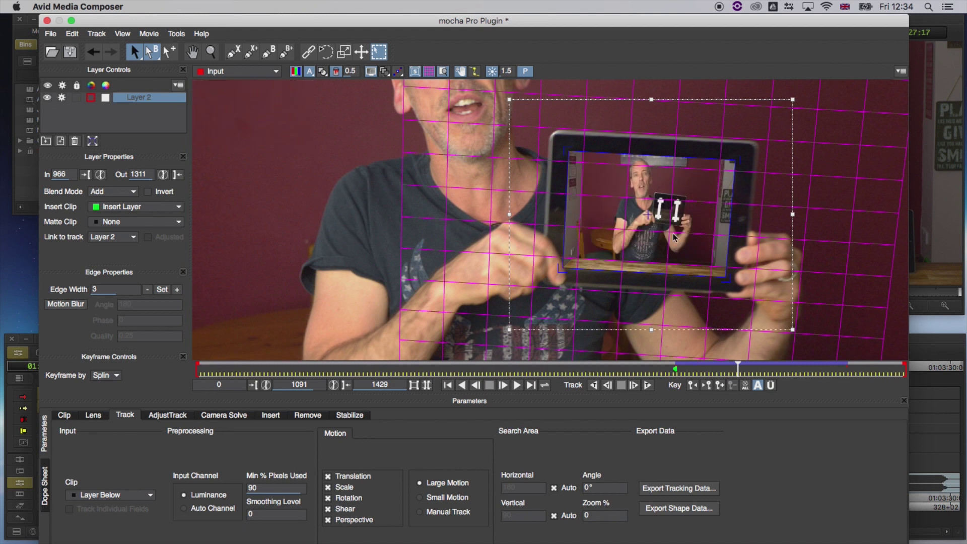
drag(729, 371, 841, 373)
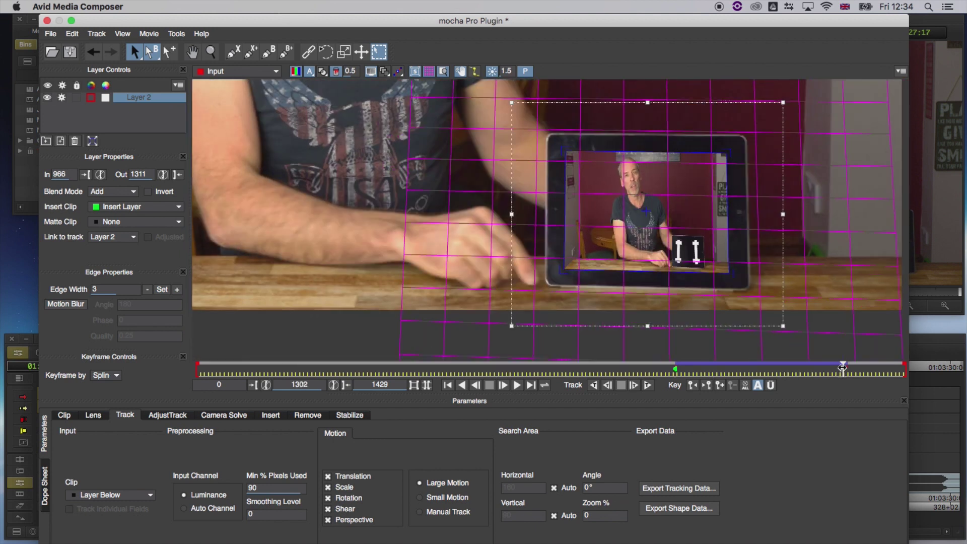
drag(834, 367, 692, 363)
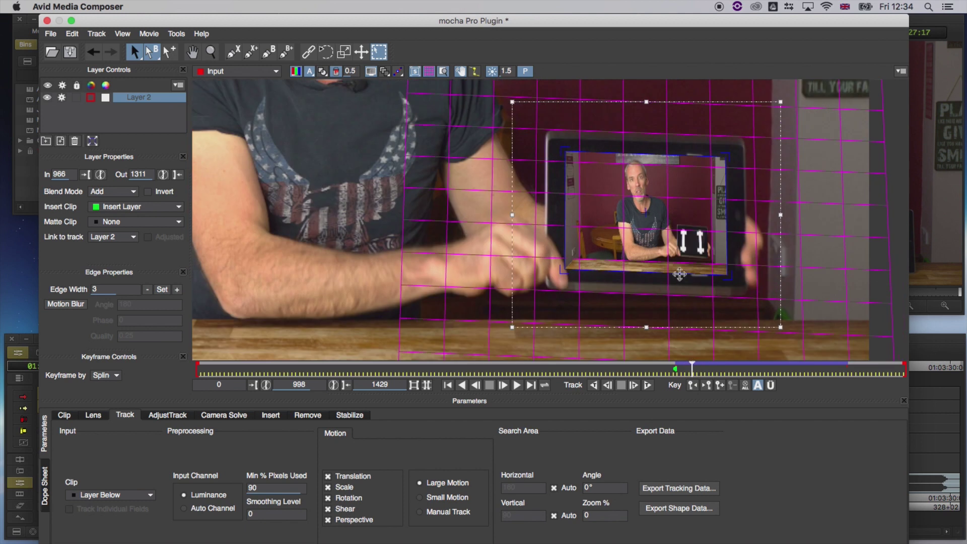
Adjust the insert's bottom edge, nudge it left again, and check frames 1005, 1214 and 1085.
drag(680, 274, 674, 275)
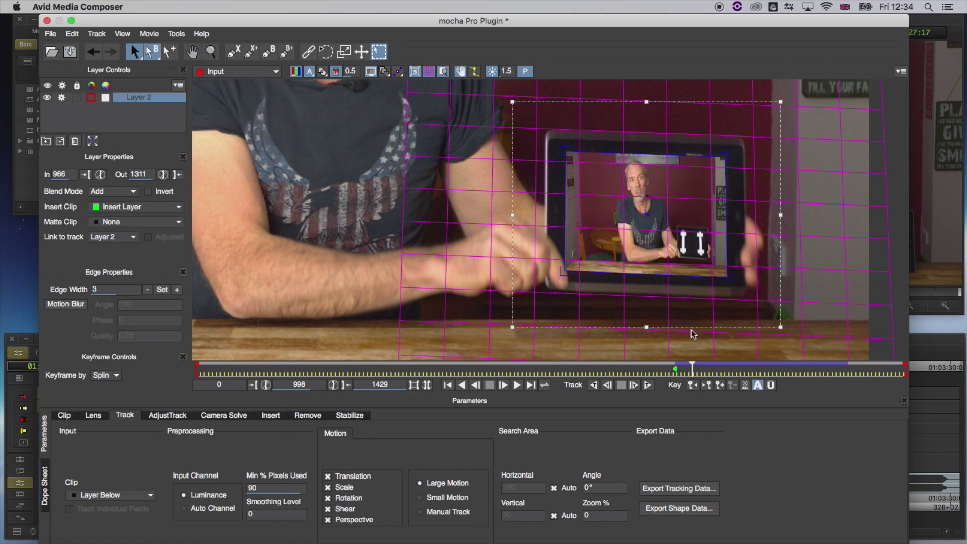
drag(690, 369, 783, 375)
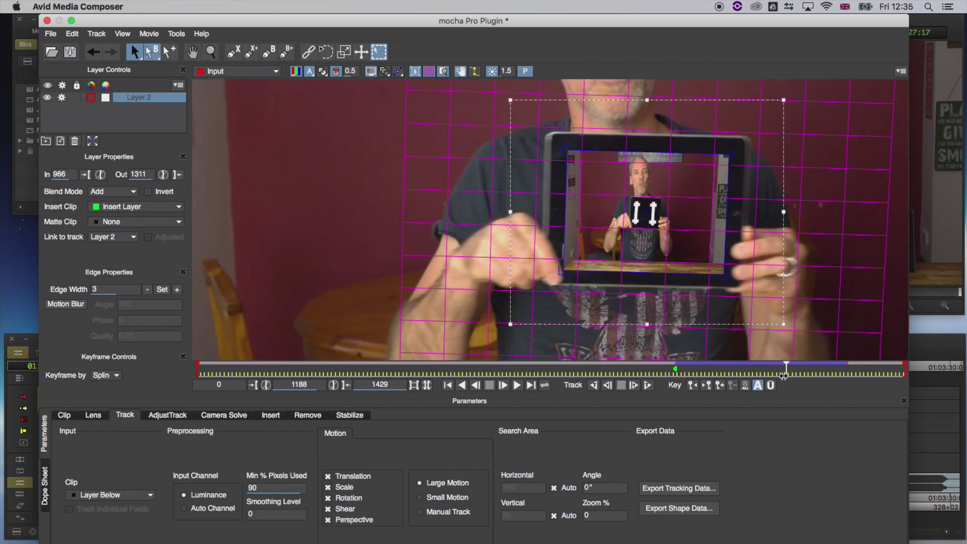
click(563, 222)
drag(562, 222, 561, 222)
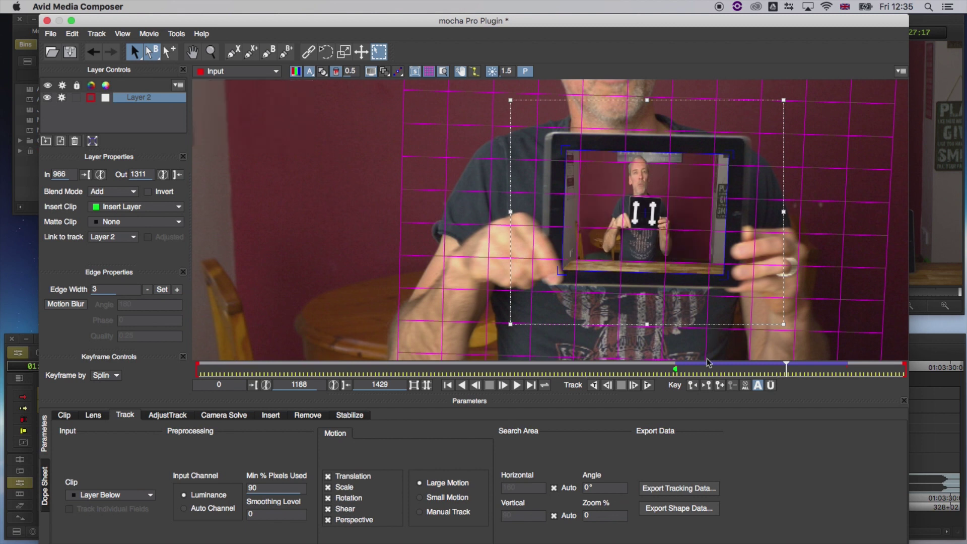
click(696, 371)
click(798, 373)
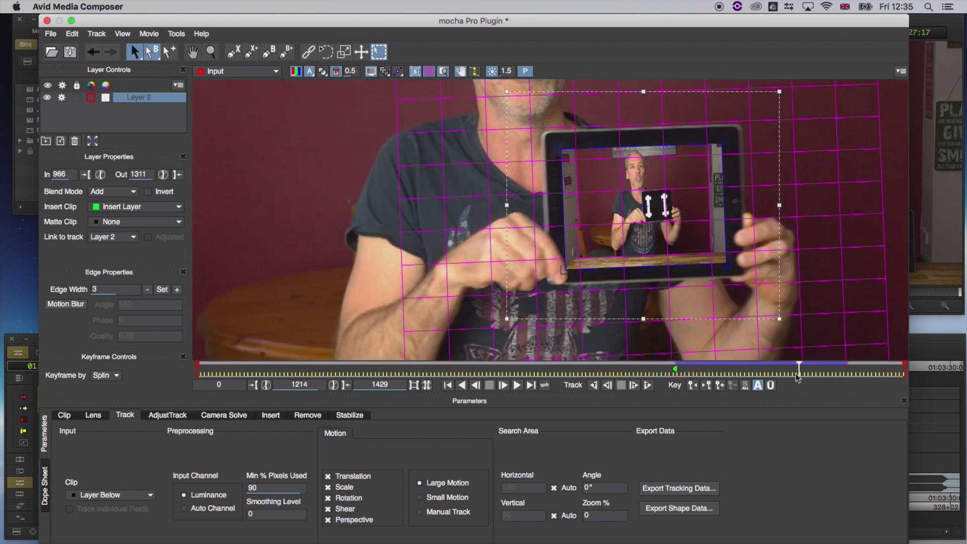
click(771, 373)
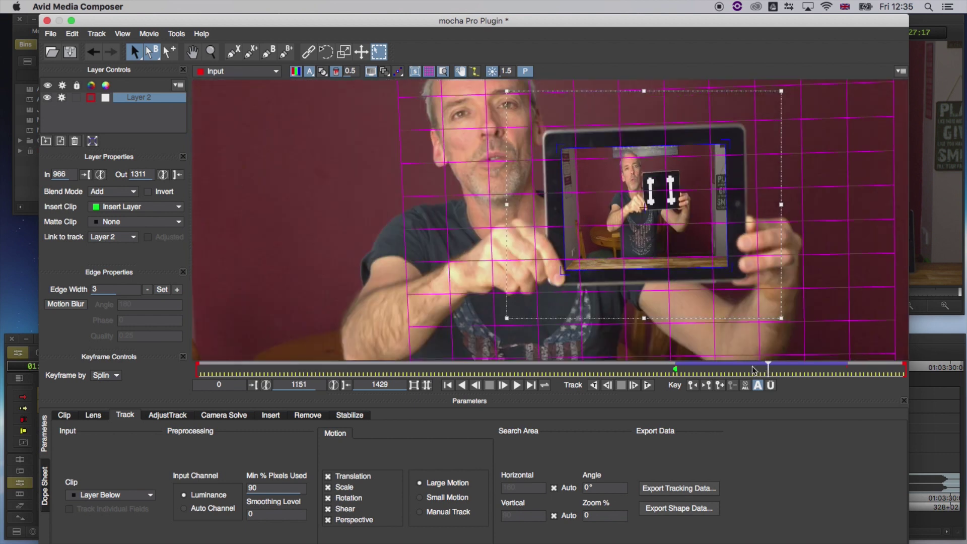
click(734, 373)
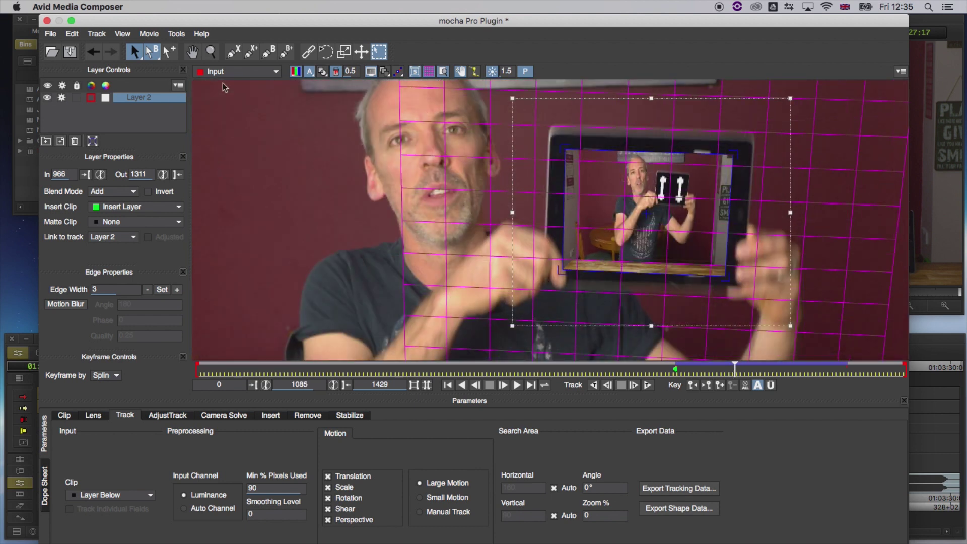
Close mocha Pro, saving the project, and enable Render in the Effect Editor.
click(47, 21)
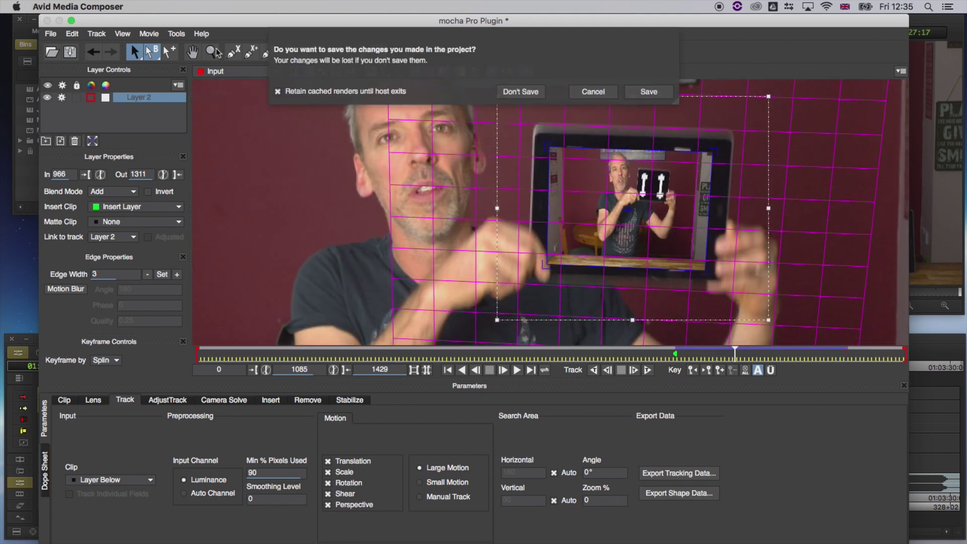
click(660, 91)
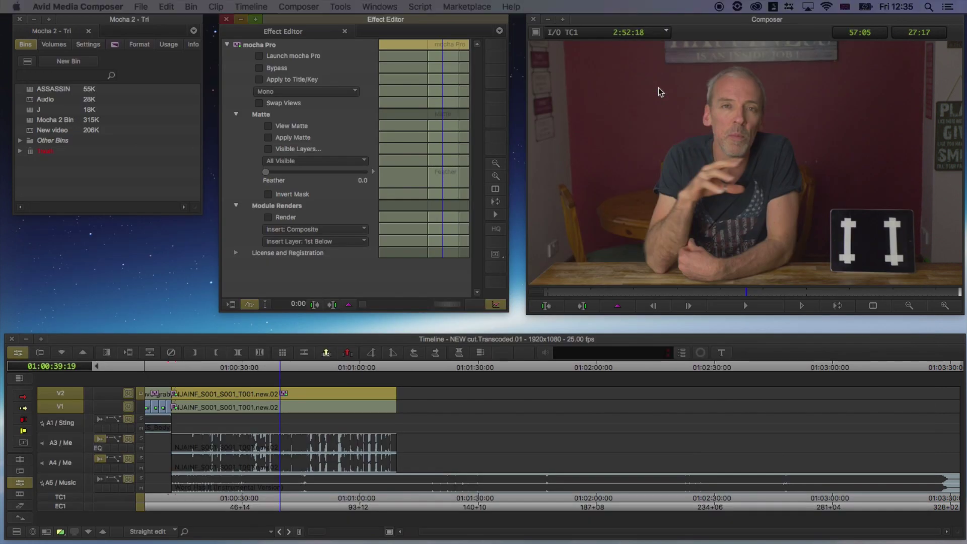
click(267, 217)
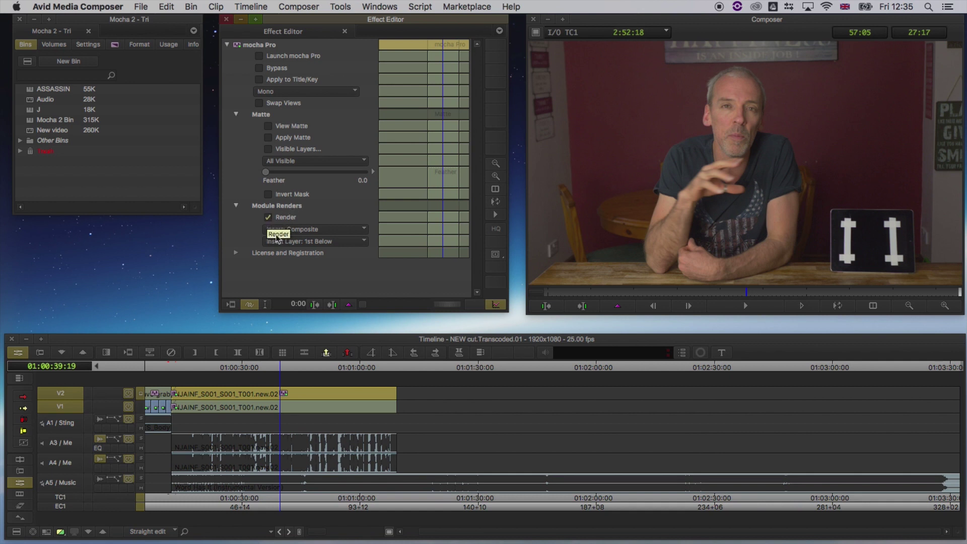
Scrub the Avid timeline around 01:01:02:00 to play back the tablet showing the inserted video.
click(305, 364)
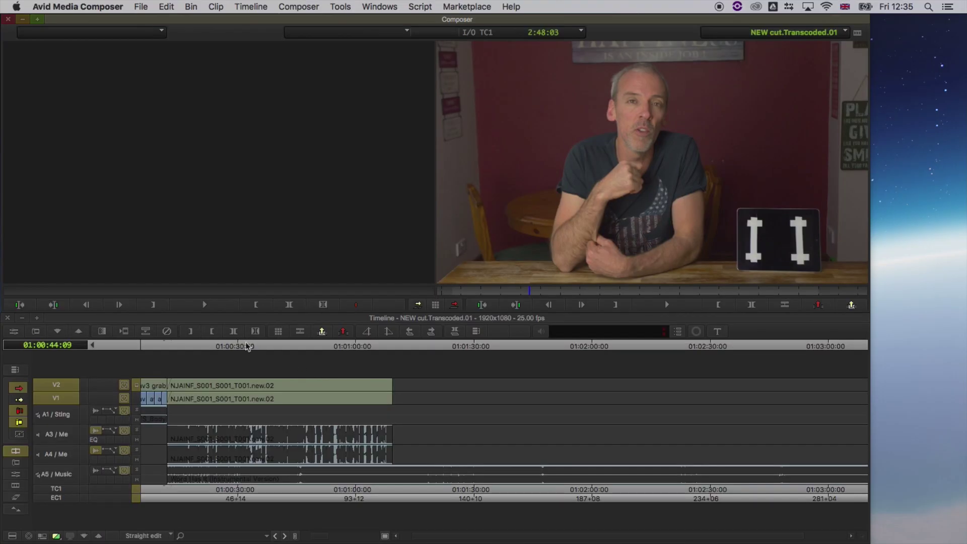
click(255, 347)
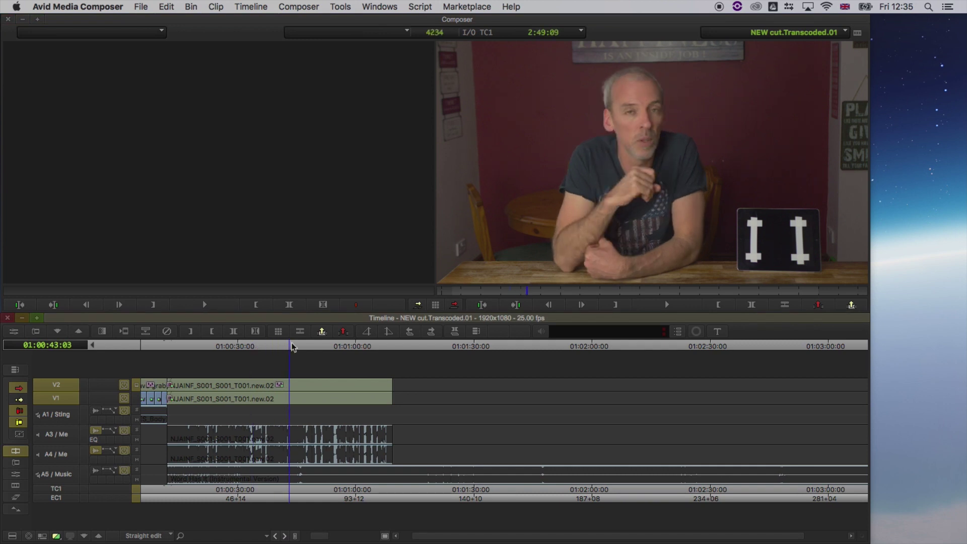
click(365, 349)
drag(367, 352, 344, 351)
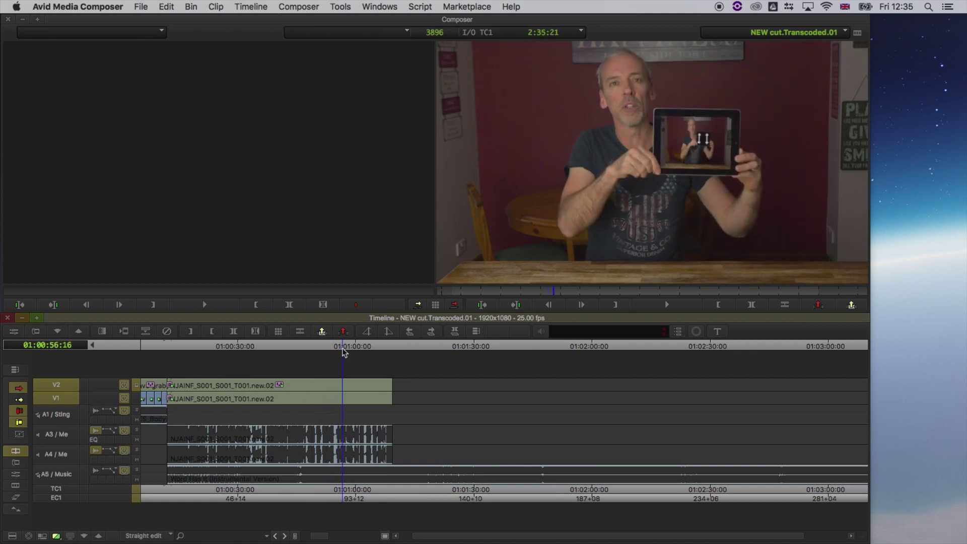